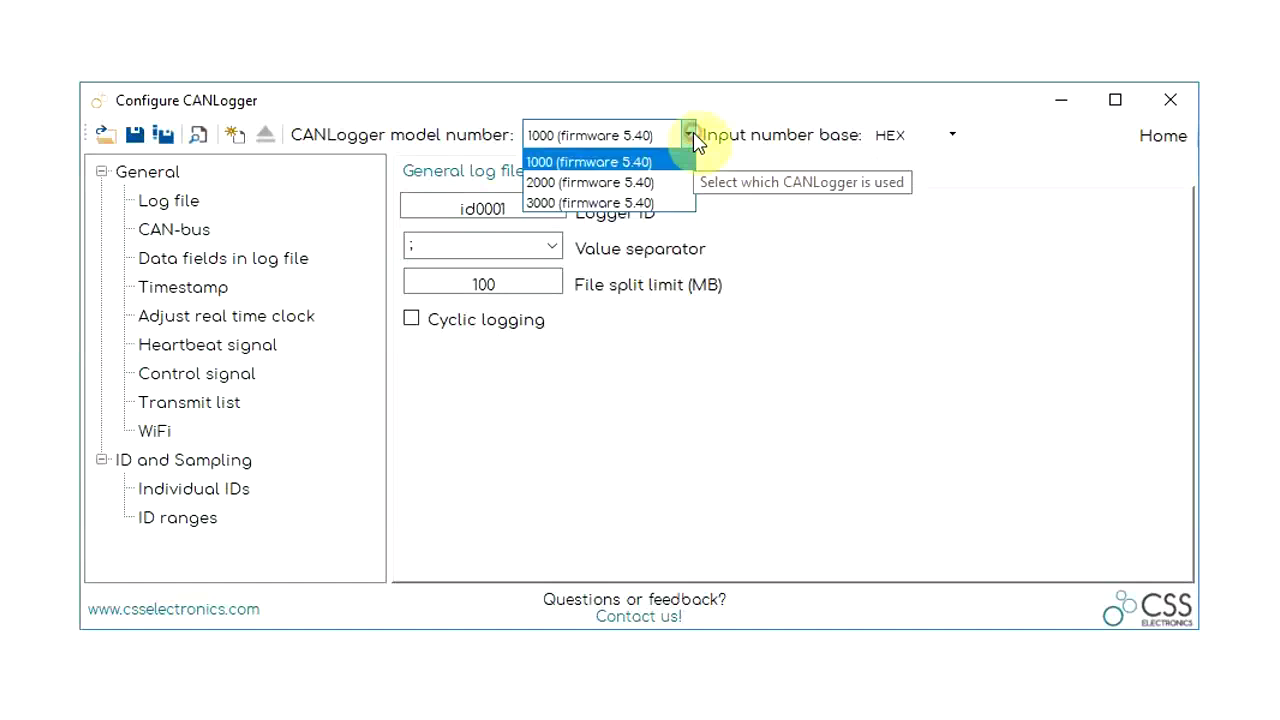
Select CANLogger model 2000 (firmware 5.40) and set the logger ID to truck123.
left_click(590, 182)
double_click(521, 206)
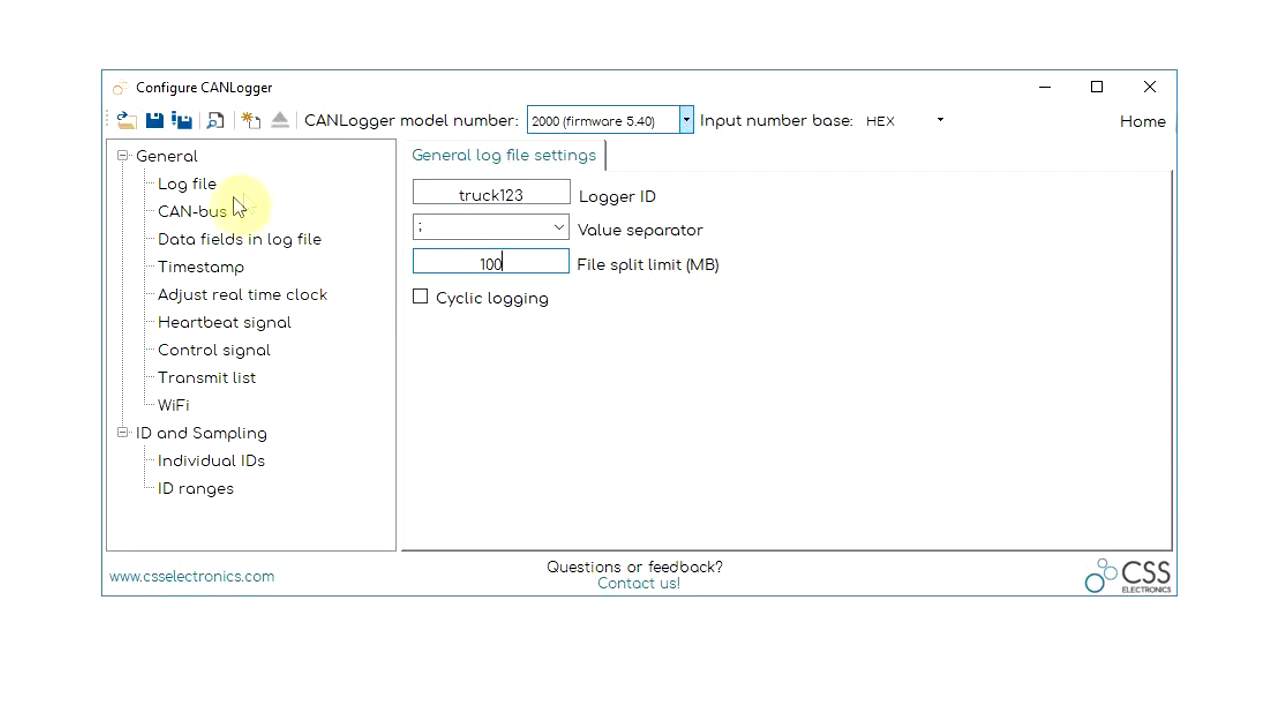
Set the CAN-bus bit-rate to Auto-detect and enable silent mode.
left_click(190, 212)
left_click(543, 195)
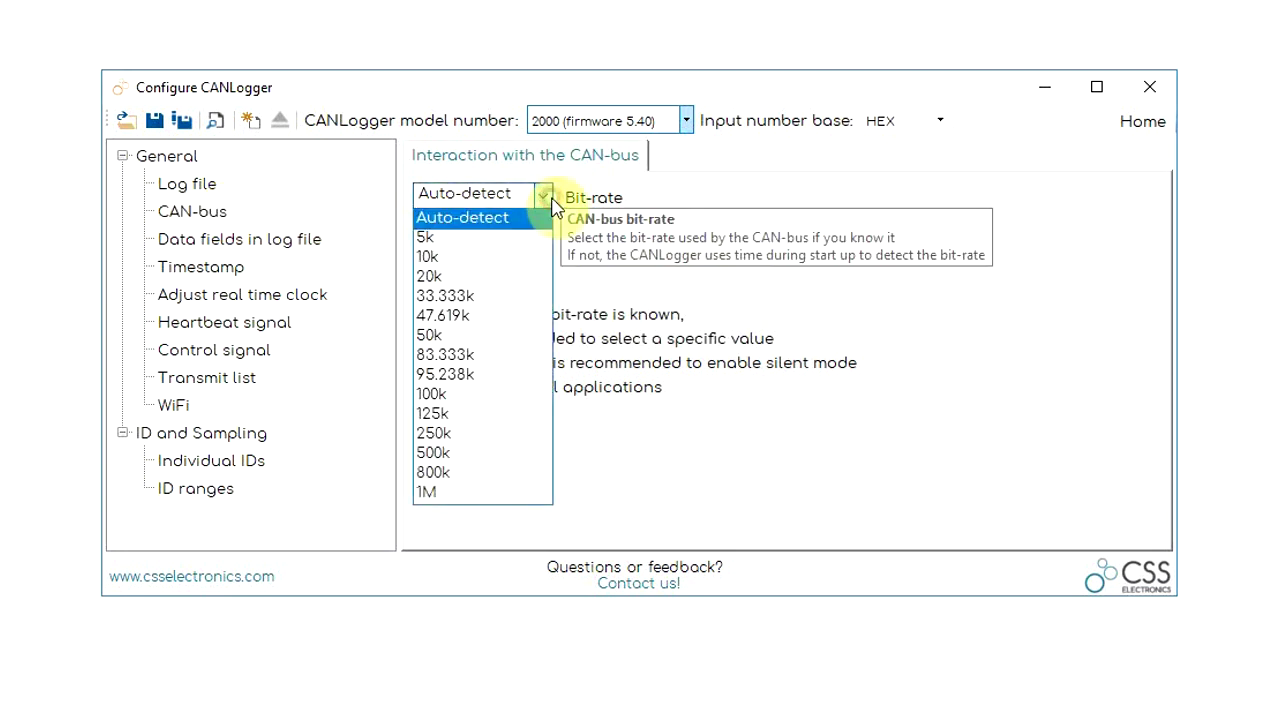
left_click(513, 218)
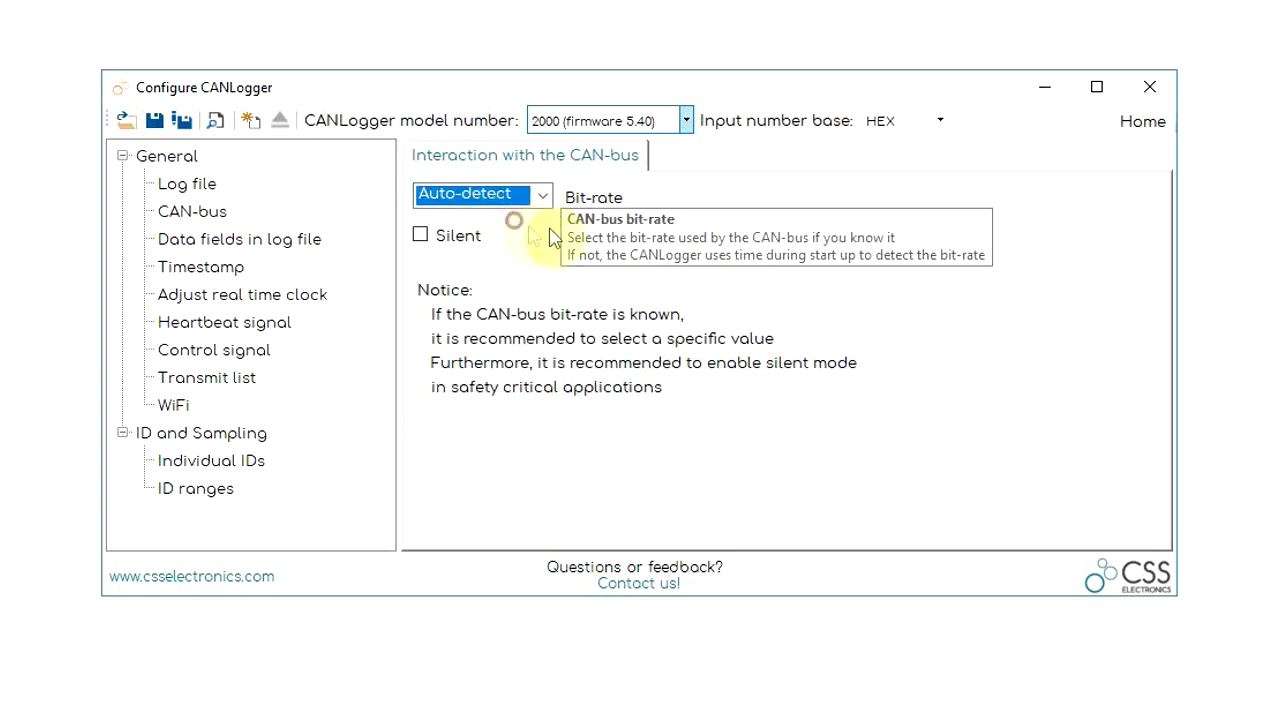
left_click(421, 235)
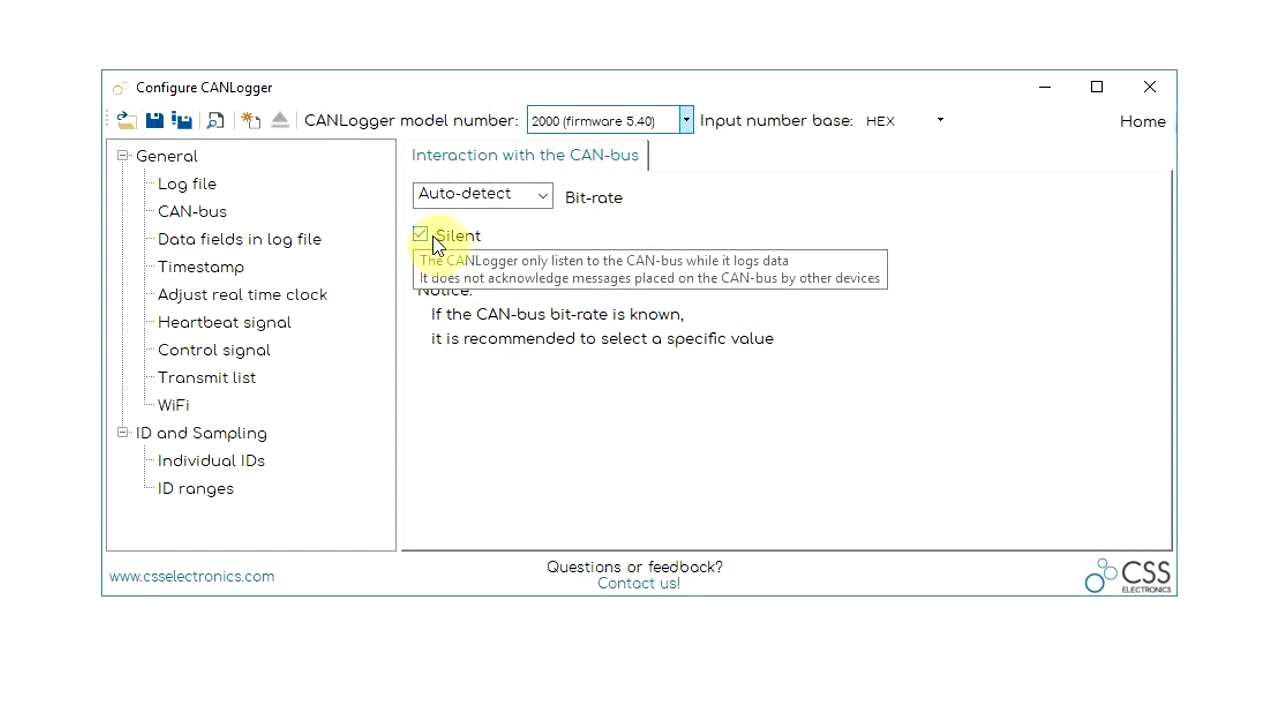
Set the log file timestamp's Time Ms, Time and TimeDate separators to a slash (/).
left_click(200, 267)
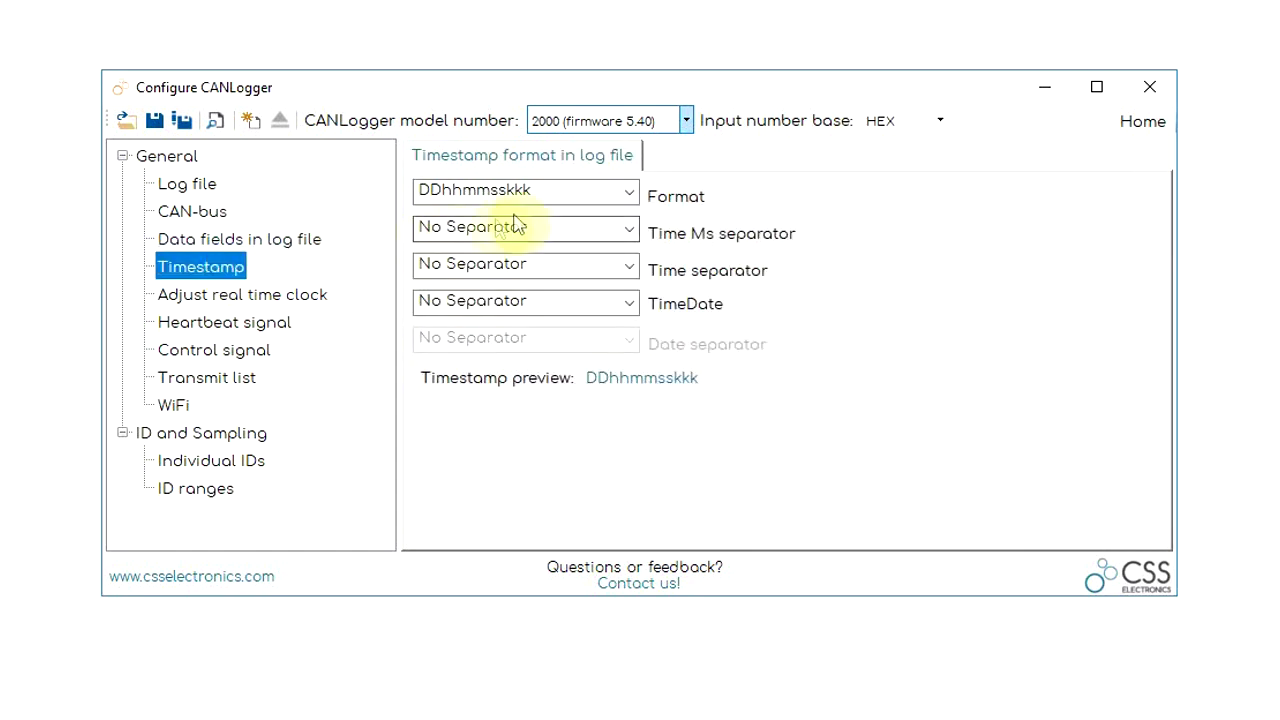
left_click(517, 191)
left_click(623, 192)
left_click(628, 228)
left_click(580, 565)
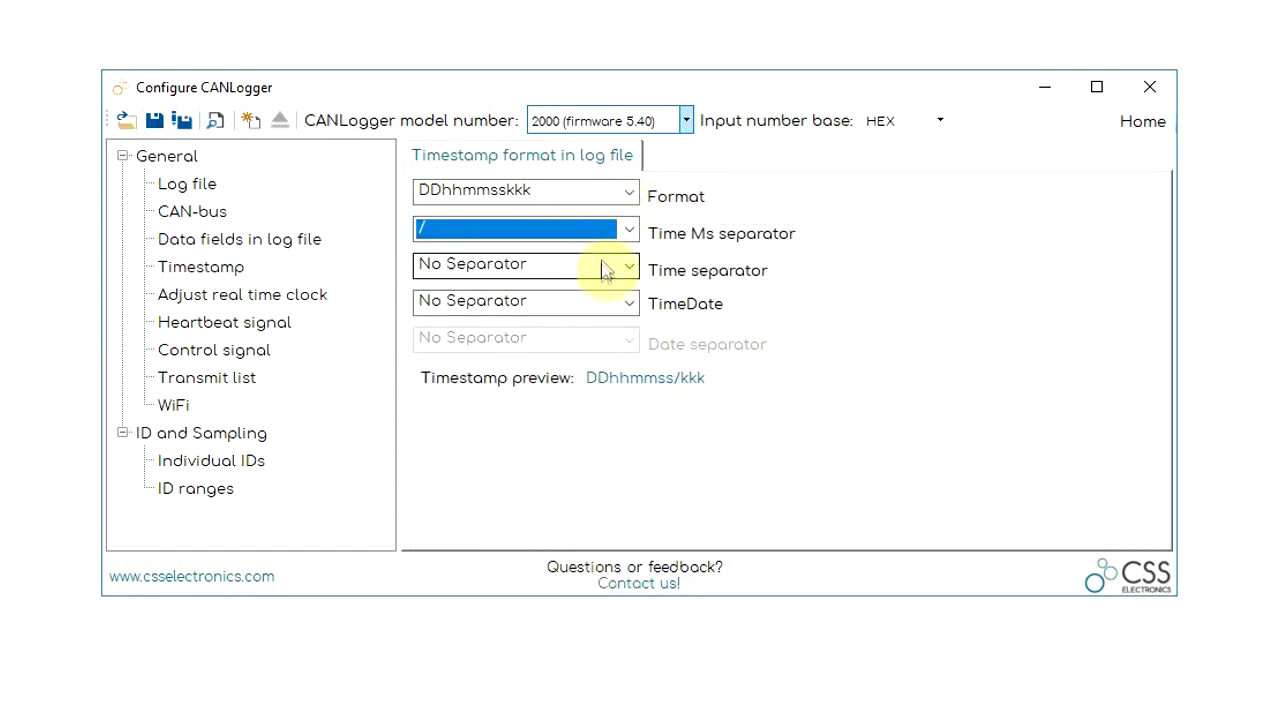
left_click(600, 270)
left_click(571, 602)
left_click(586, 301)
left_click(570, 637)
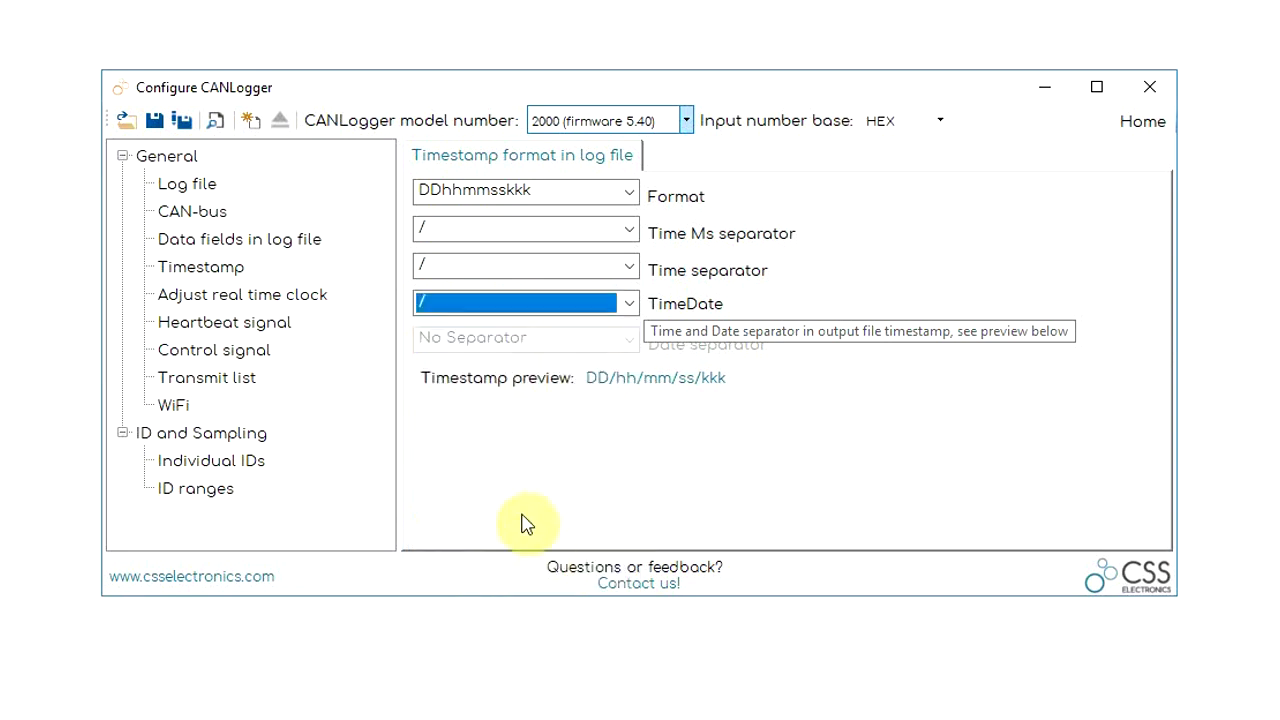
Enable the periodic heartbeat signal and the control signal for turning data logging on and off.
left_click(316, 296)
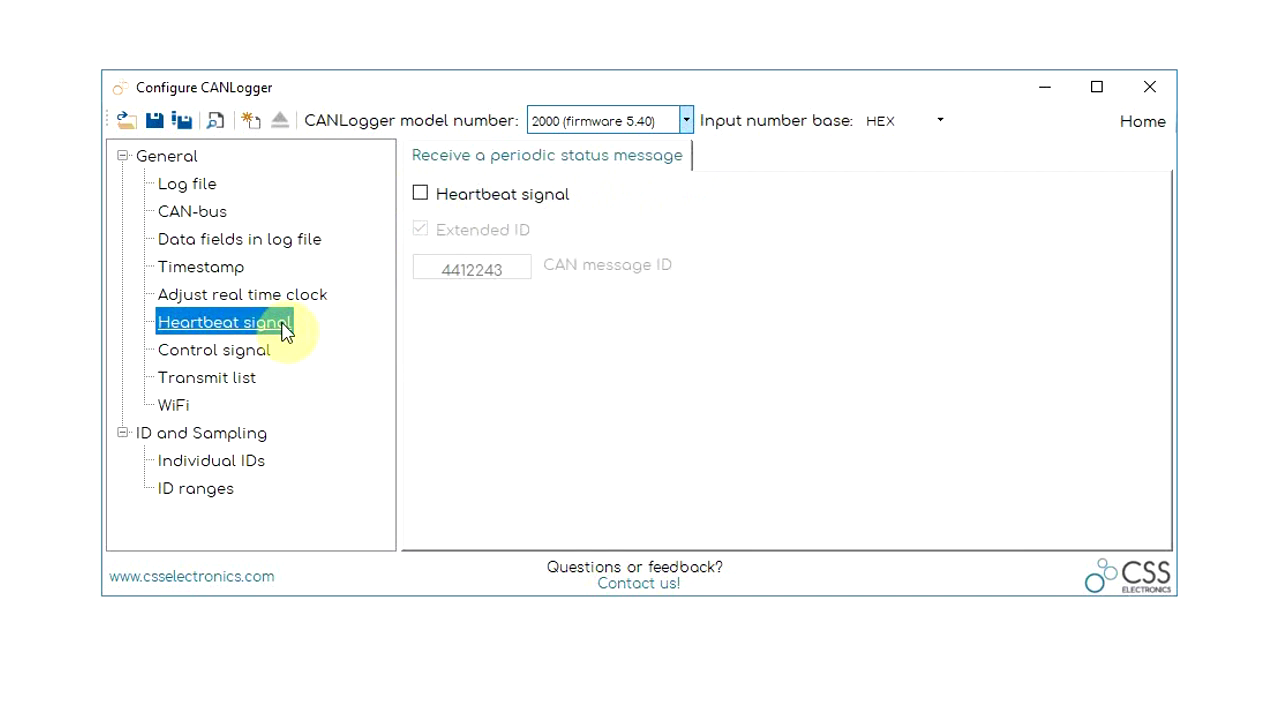
left_click(421, 195)
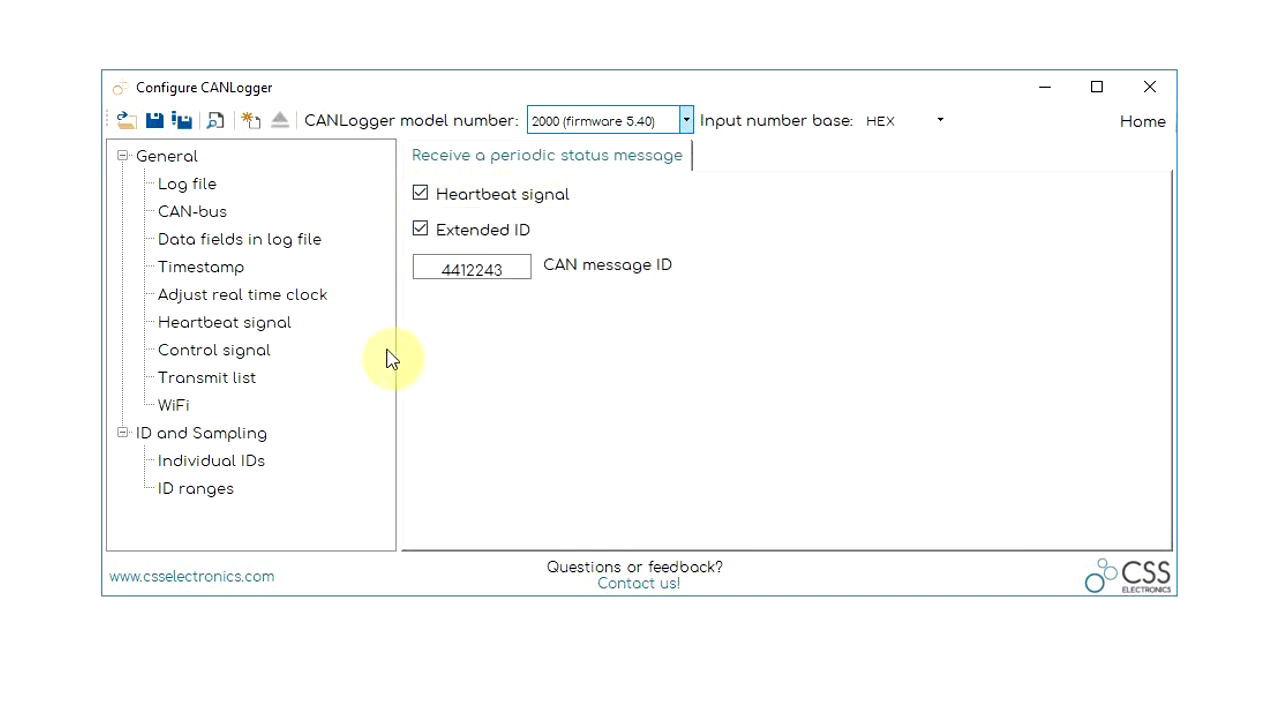
left_click(222, 352)
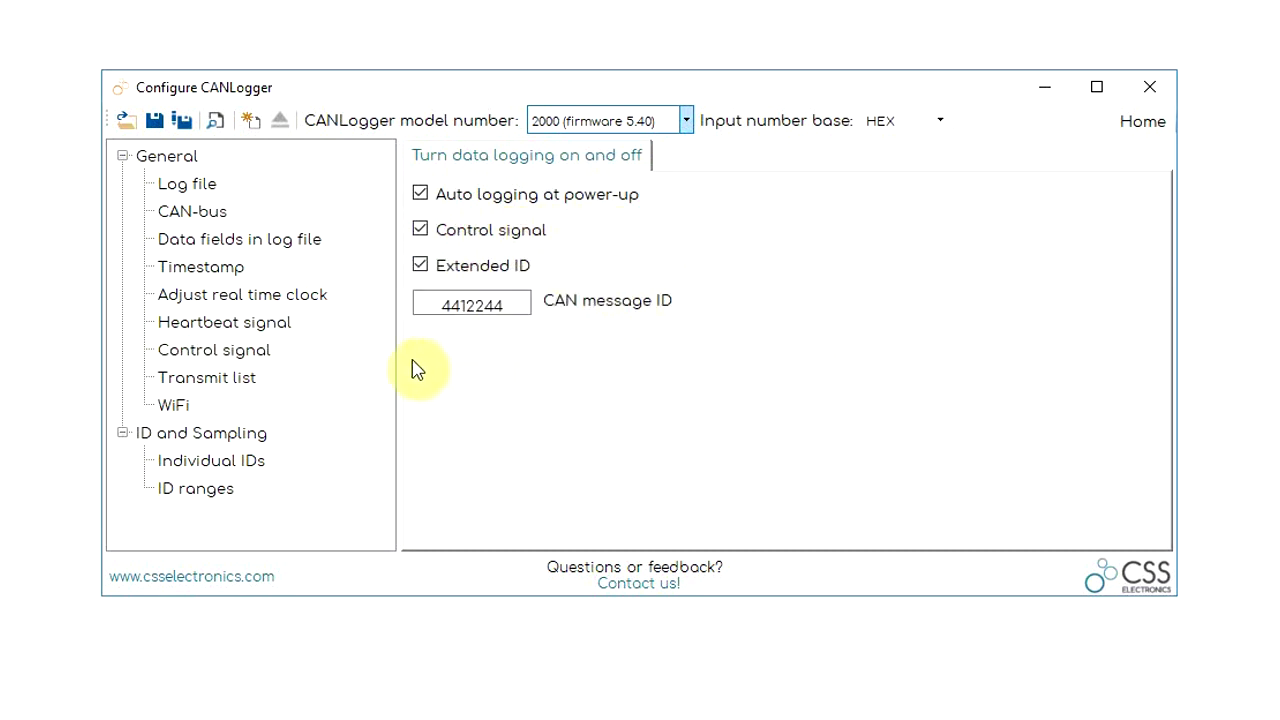
Add a message to the transmit list and set its hexadecimal message ID to 7DF.
left_click(245, 378)
left_click(665, 189)
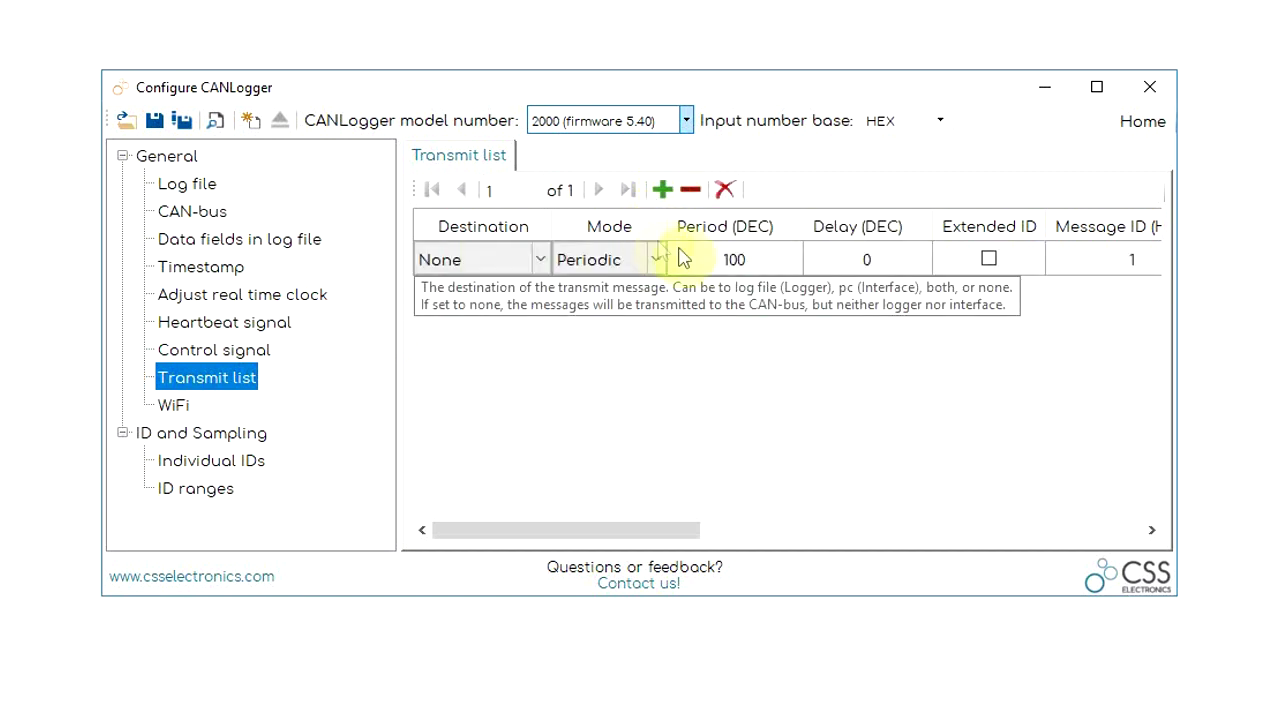
left_click(736, 262)
left_click(858, 258)
left_click(1108, 270)
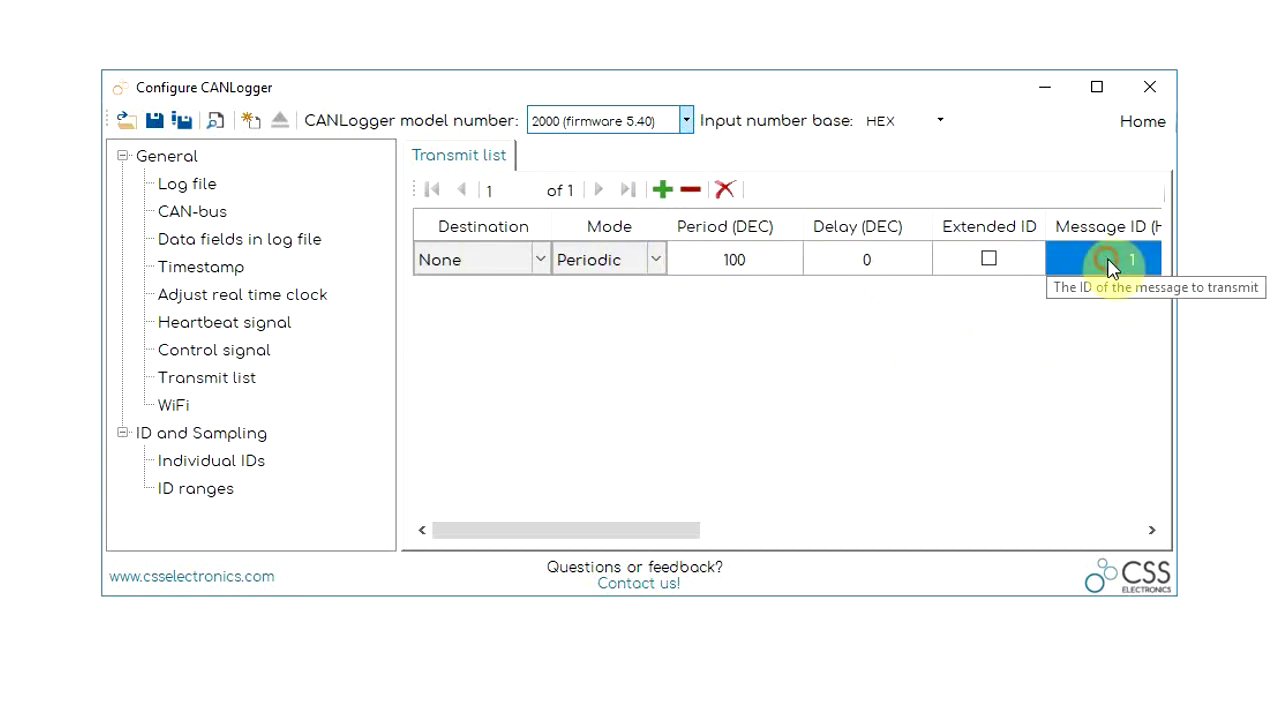
type("7DF")
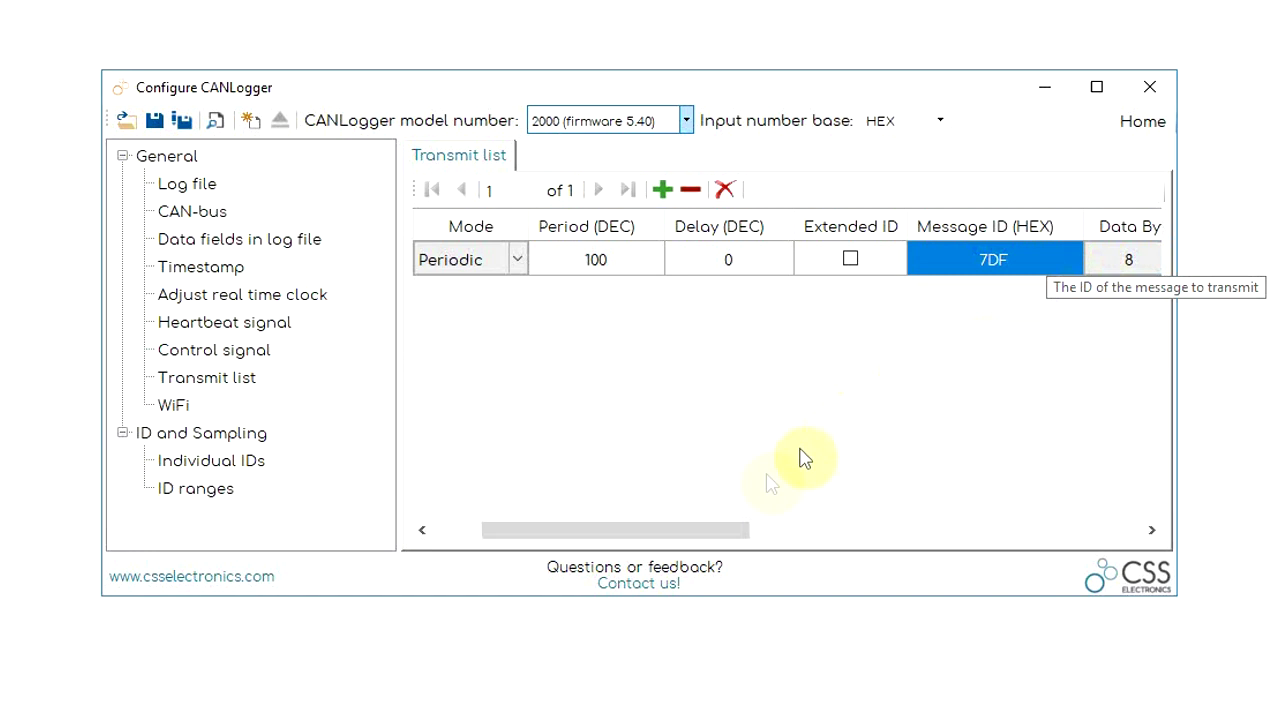
Fill two consecutive data bytes of the 7DF transmit message with the hexadecimal value 55.
left_click_drag(706, 530, 928, 532)
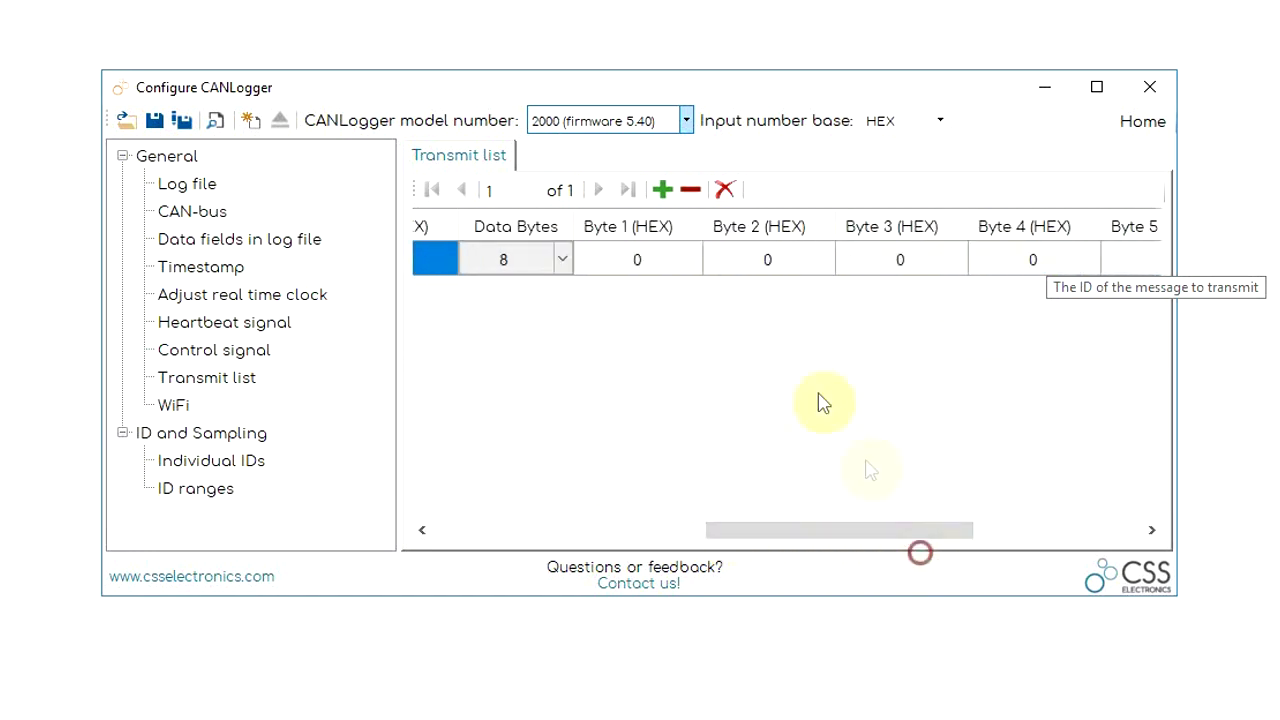
left_click(745, 268)
type("55")
key("Tab")
type("55")
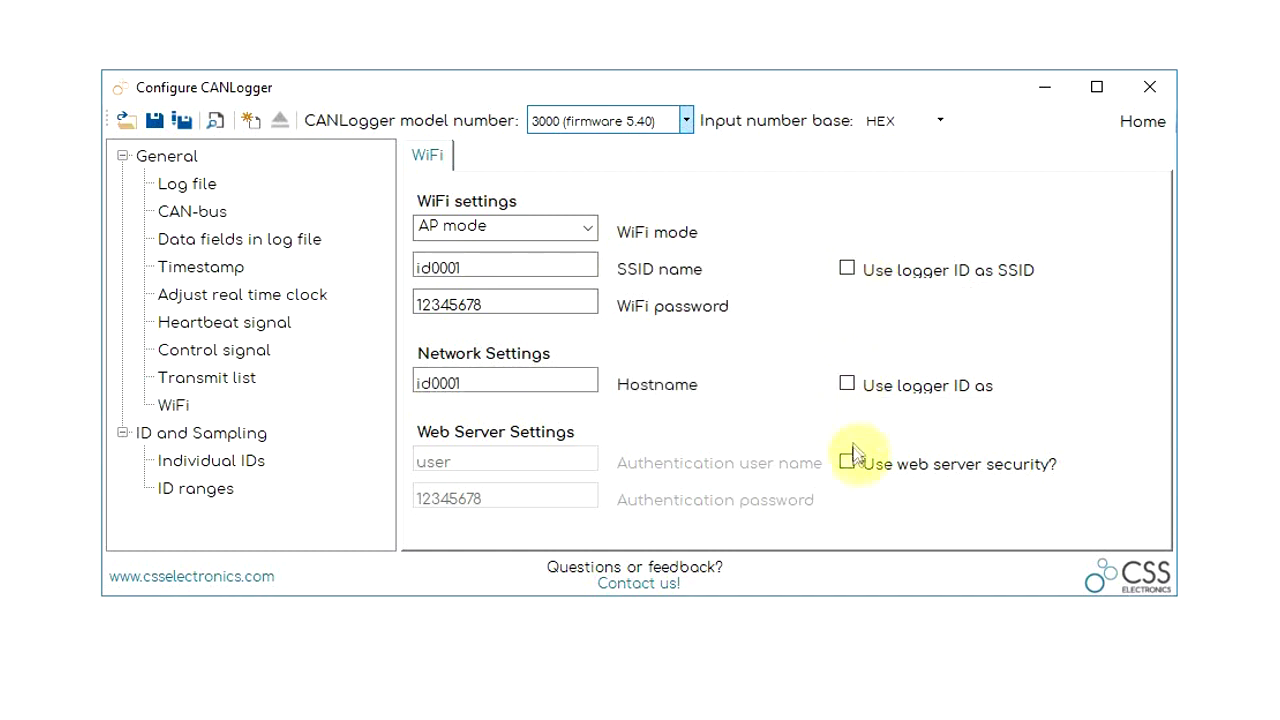
Set the WiFi SSID name to logger123 and enter the WiFi password.
double_click(566, 263)
type("logger123")
left_click(558, 303)
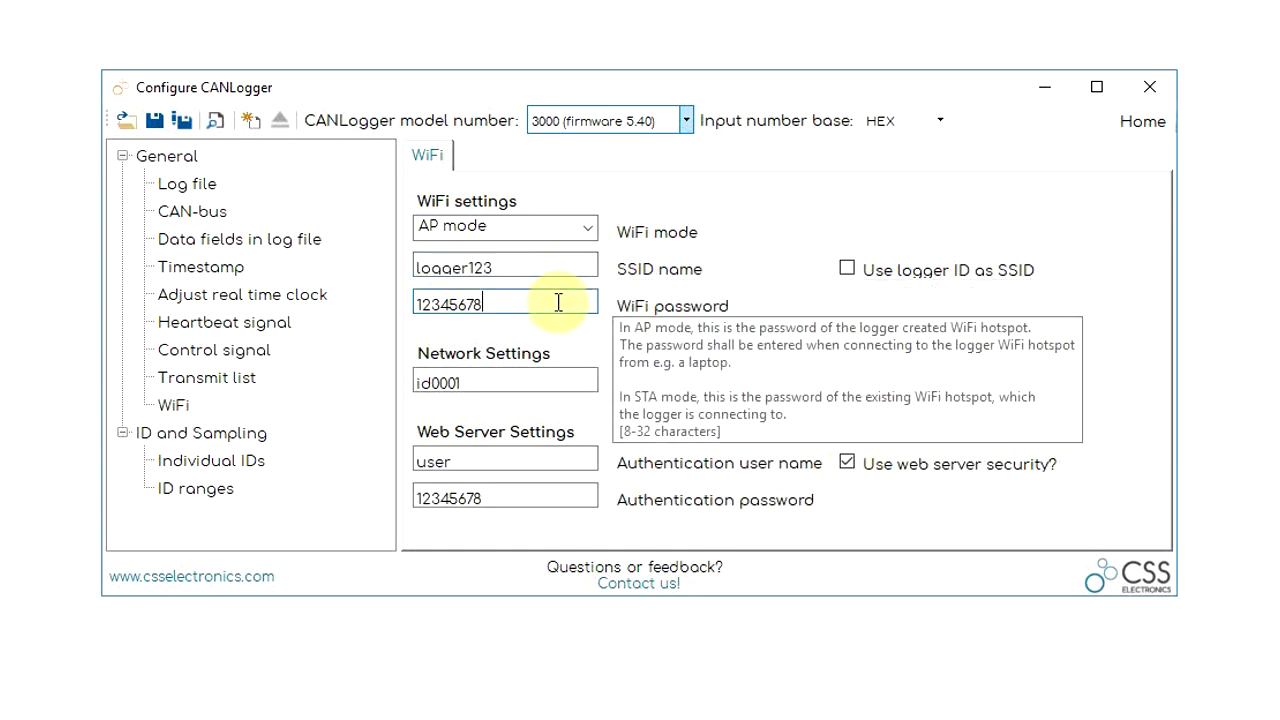
type("mypassword")
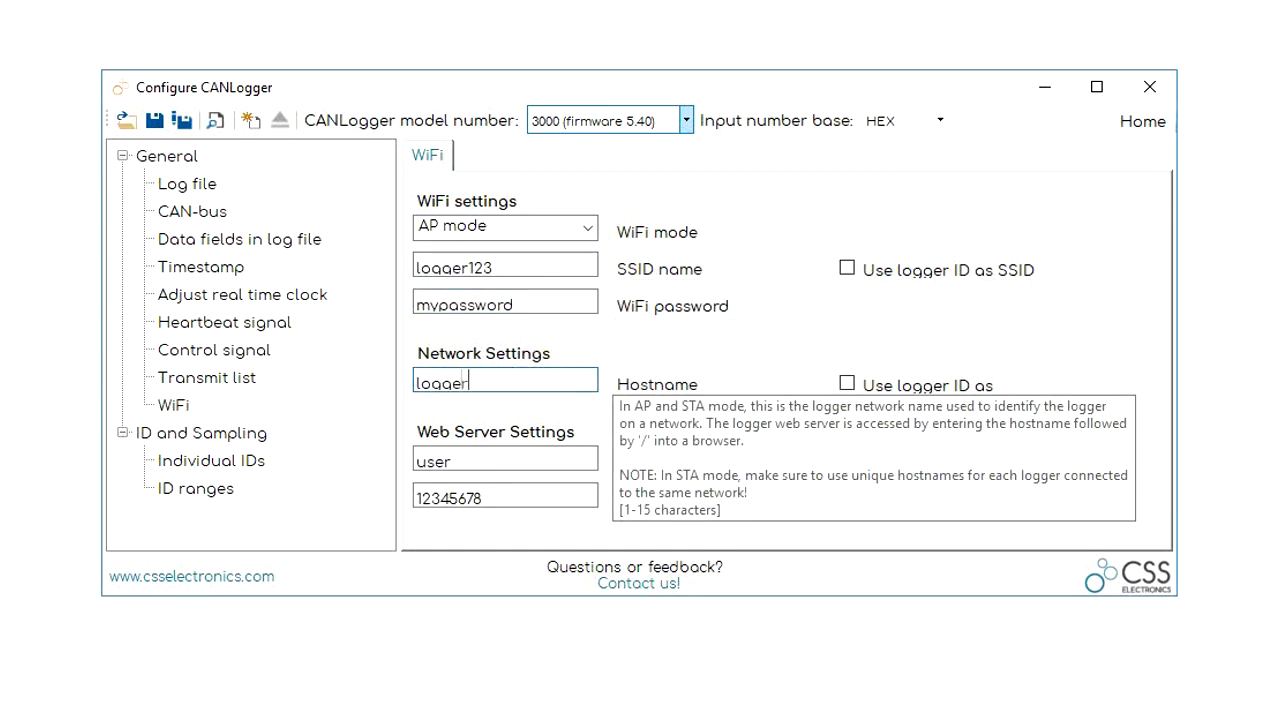
Set the web server's authentication user name to myuser.
double_click(535, 462)
type("myuser")
left_click(528, 488)
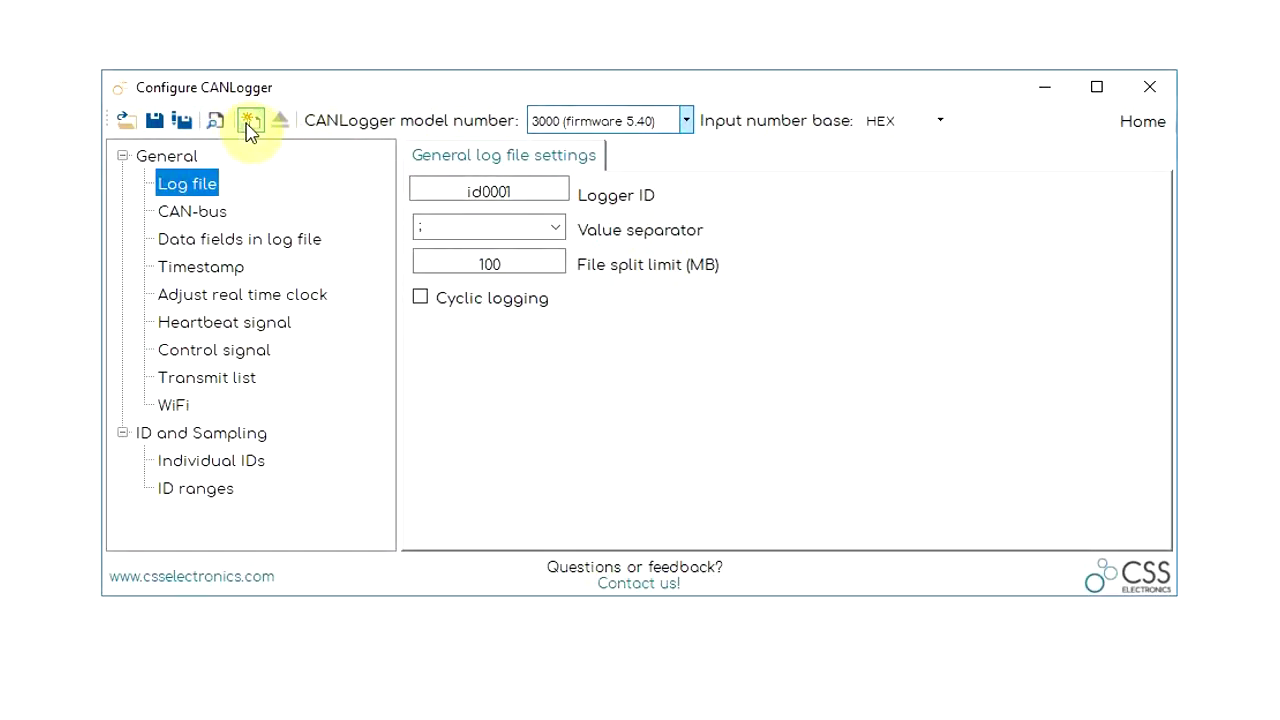
left_click(248, 124)
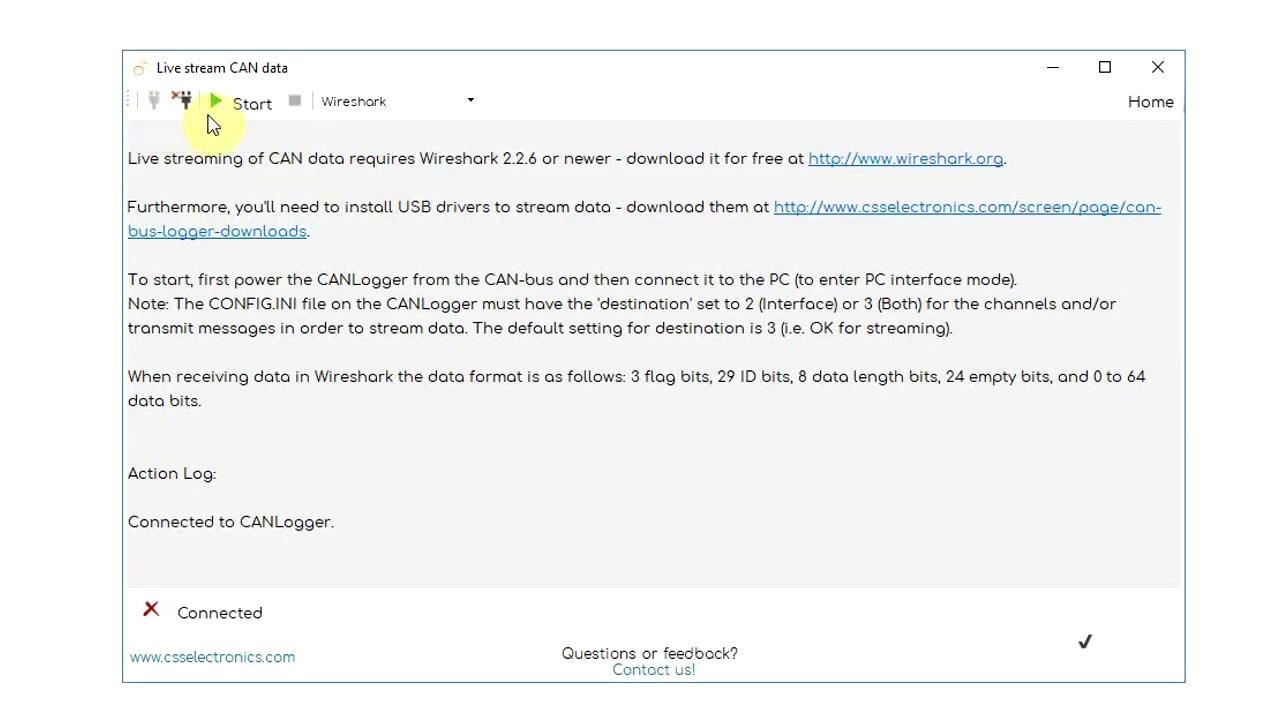
Start live streaming the CAN data to Wireshark and inspect the decoded EngTorqueMode and ActlEngPrcntTrqueHighResolution signals of message EEC1.
left_click(270, 116)
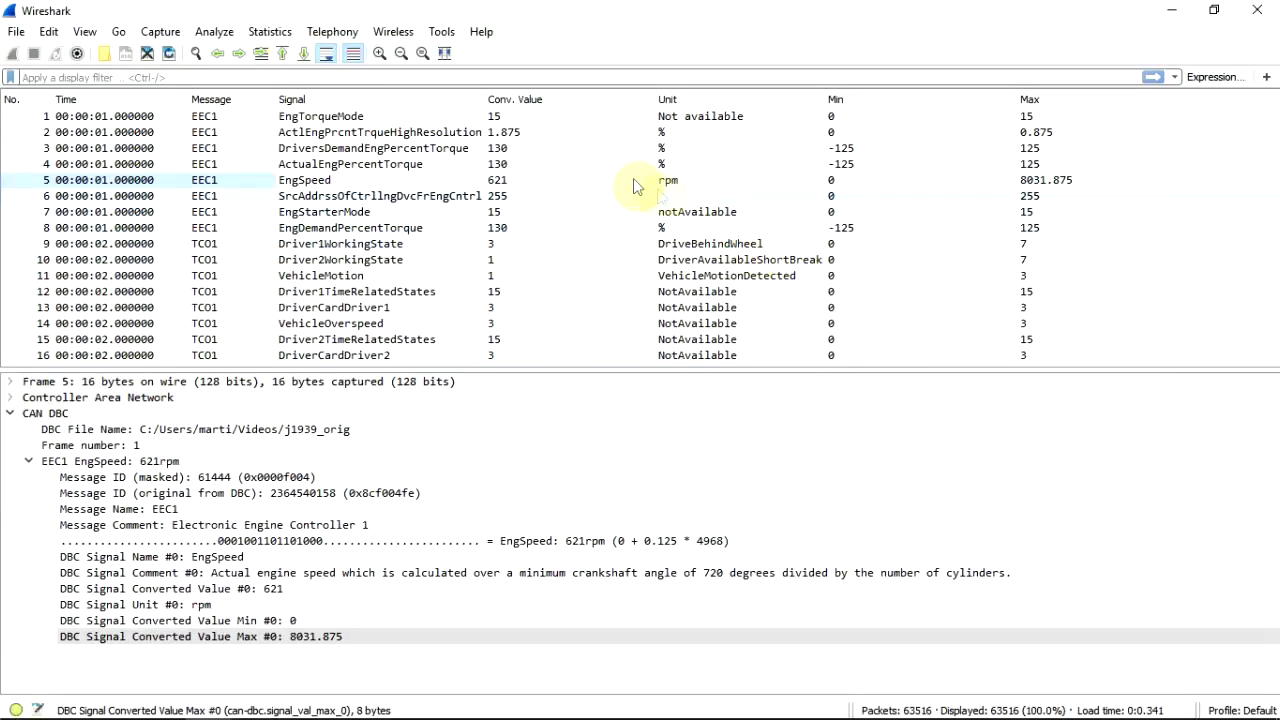
left_click(318, 118)
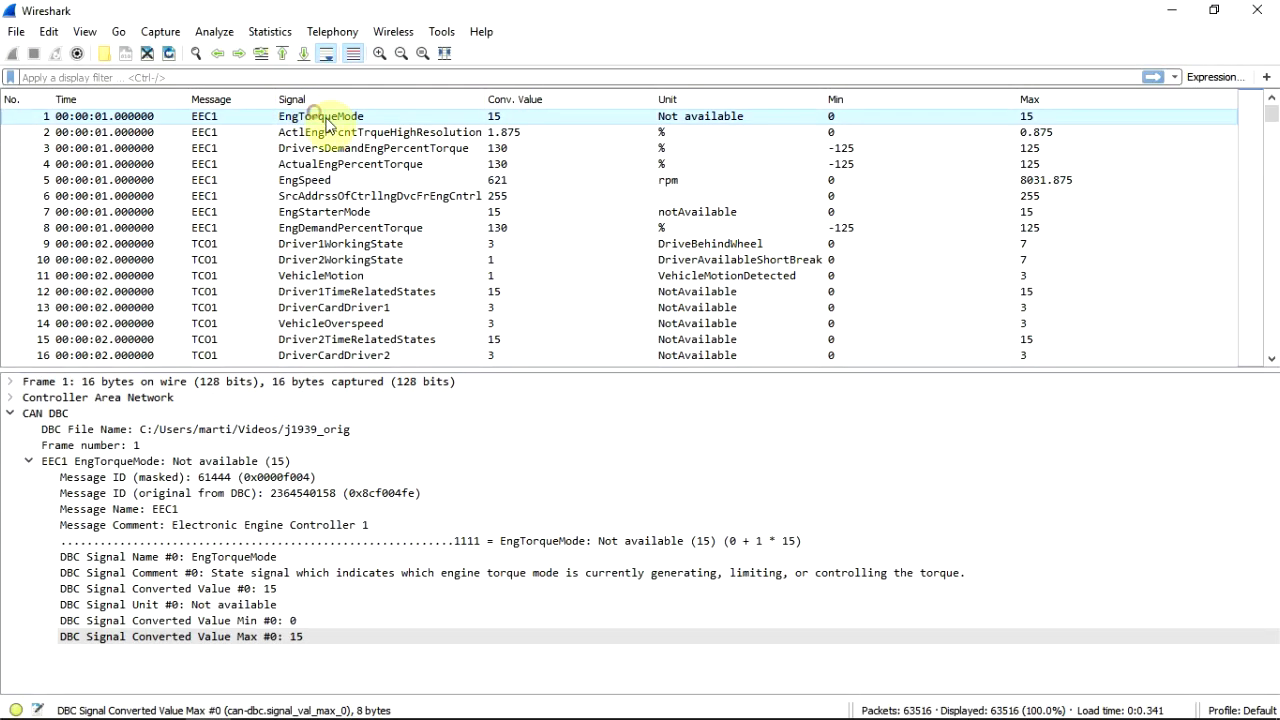
left_click(380, 133)
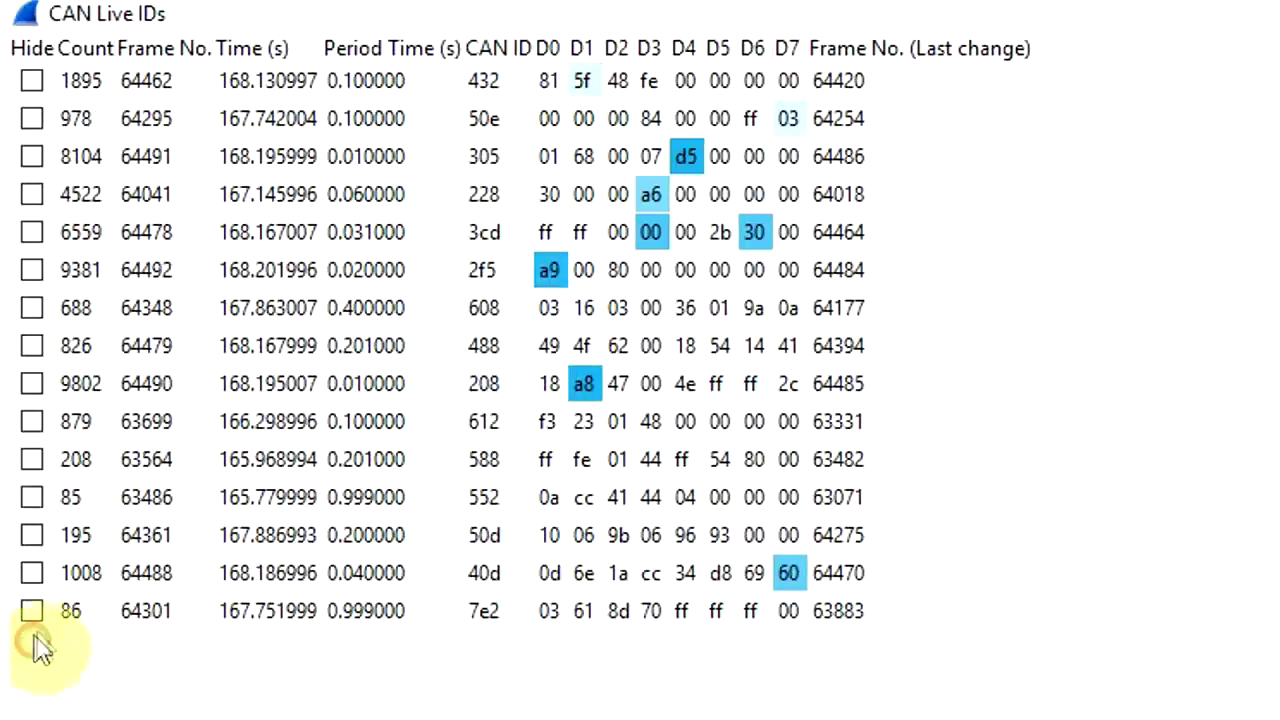
Hide successive CAN IDs in the CAN Live IDs list, starting with 2f5, 608 and 488, to narrow down the displayed traffic.
left_click(32, 270)
left_click(32, 270)
left_click(32, 270)
left_click(32, 270)
left_click(32, 270)
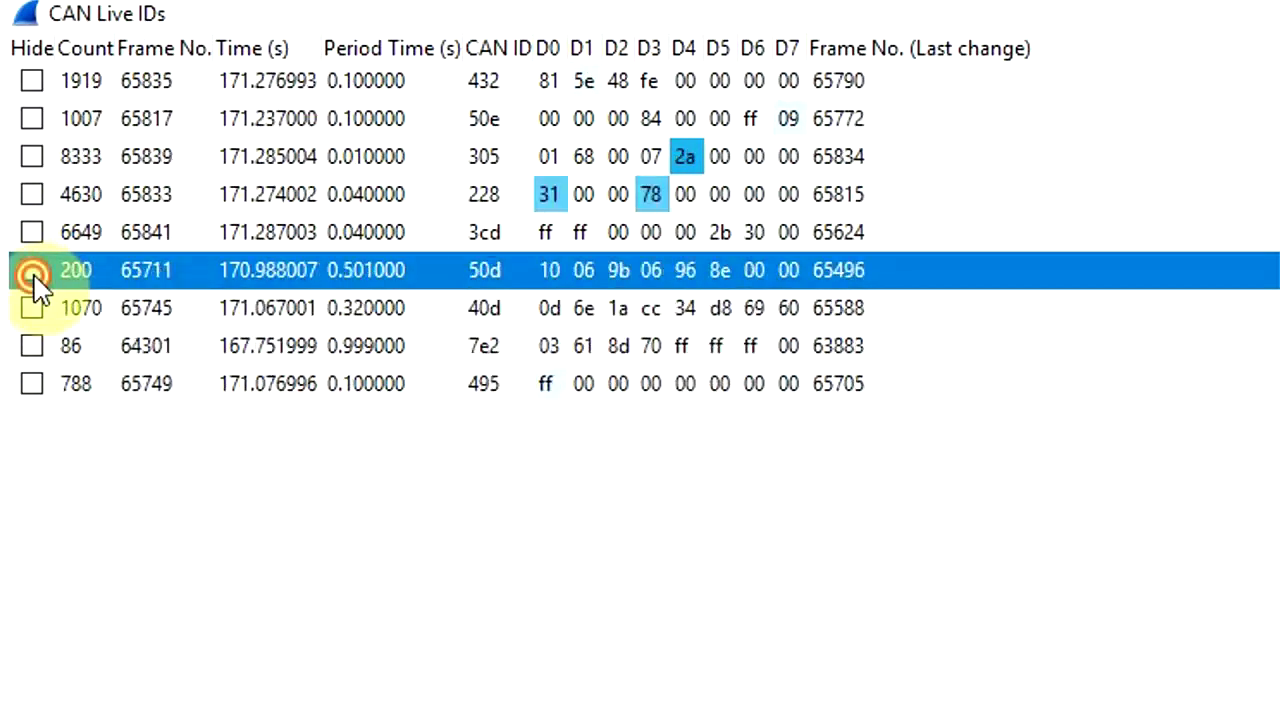
left_click(32, 270)
left_click(32, 270)
left_click(31, 197)
left_click(31, 197)
left_click(31, 197)
left_click(31, 197)
left_click(32, 124)
left_click(32, 124)
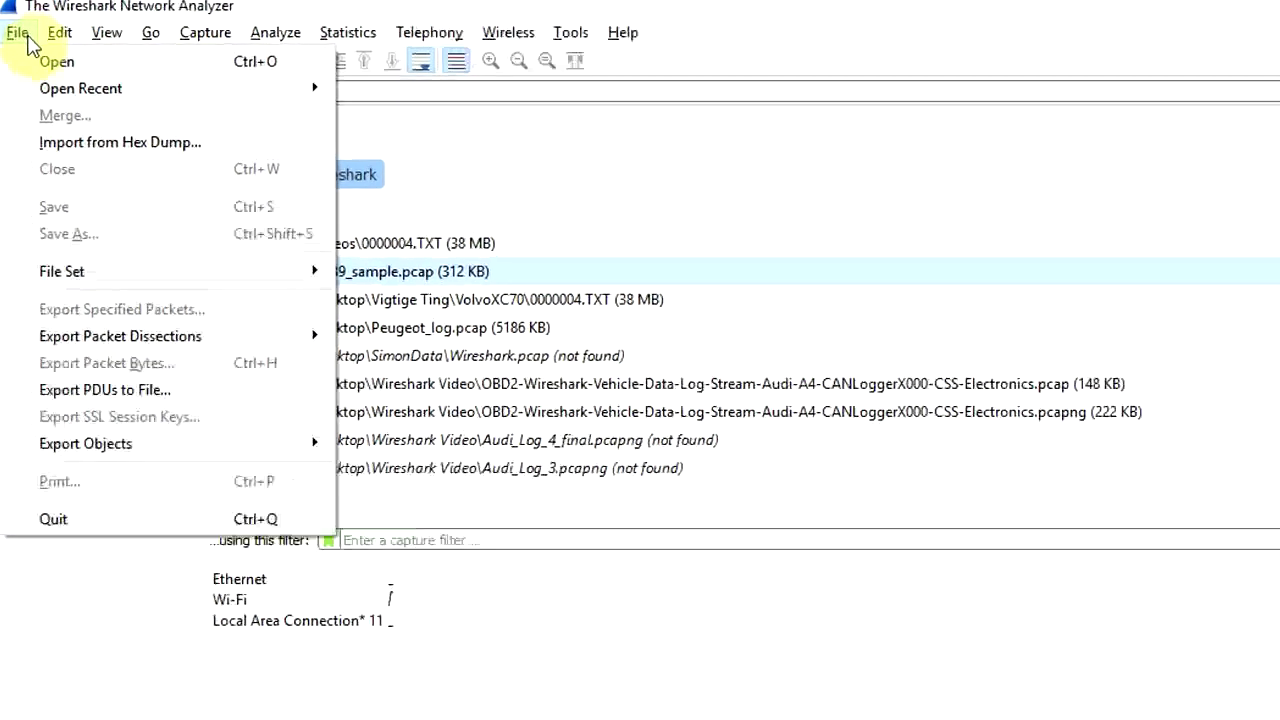
Open the log file 0000004.TXT from the Videos folder in Wireshark.
left_click(38, 63)
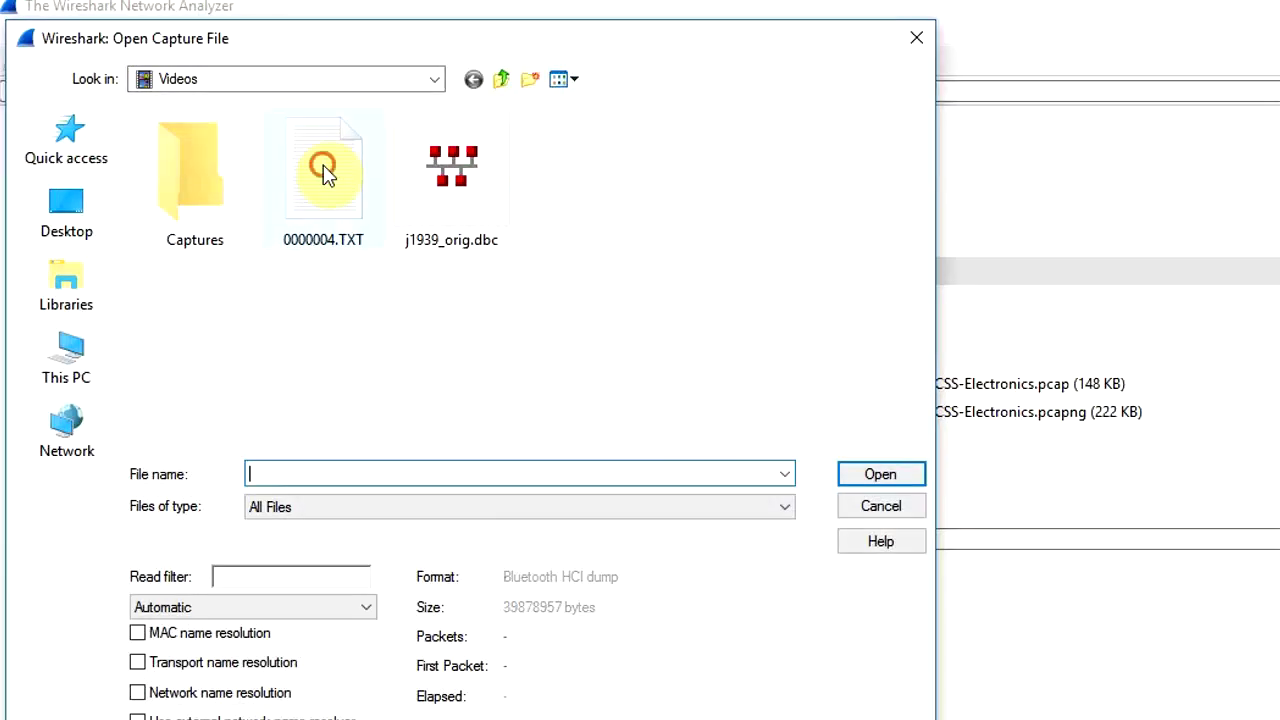
left_click(323, 180)
left_click(880, 474)
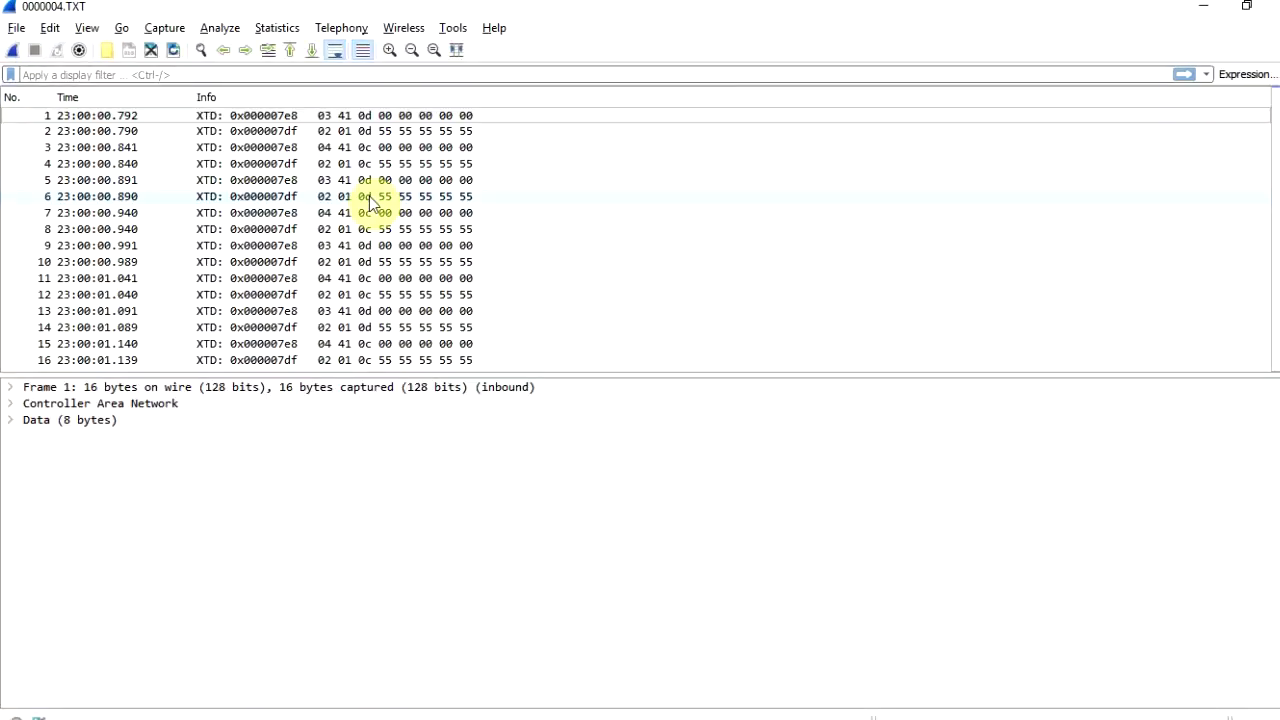
Decode the loaded log's packets using CAN DBC as the CAN next level dissector.
left_click(386, 197)
scroll(422, 140, "down", 15)
left_click(367, 170)
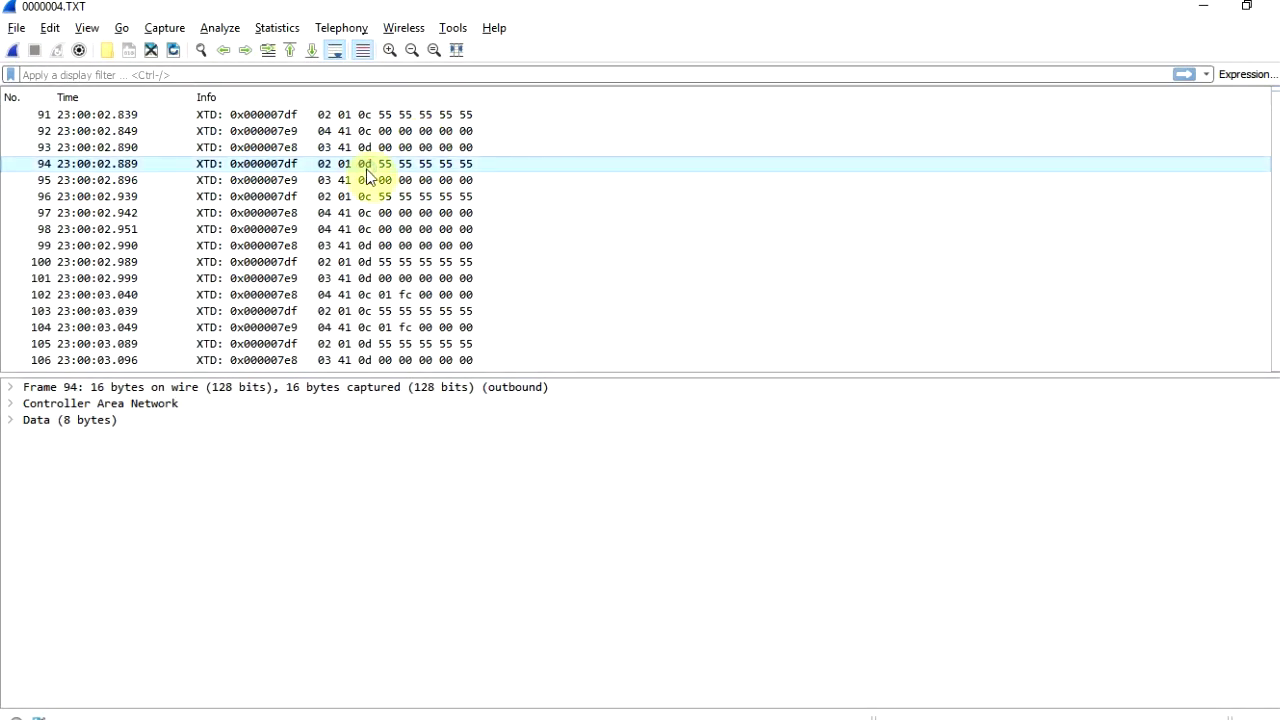
right_click(367, 171)
left_click(477, 513)
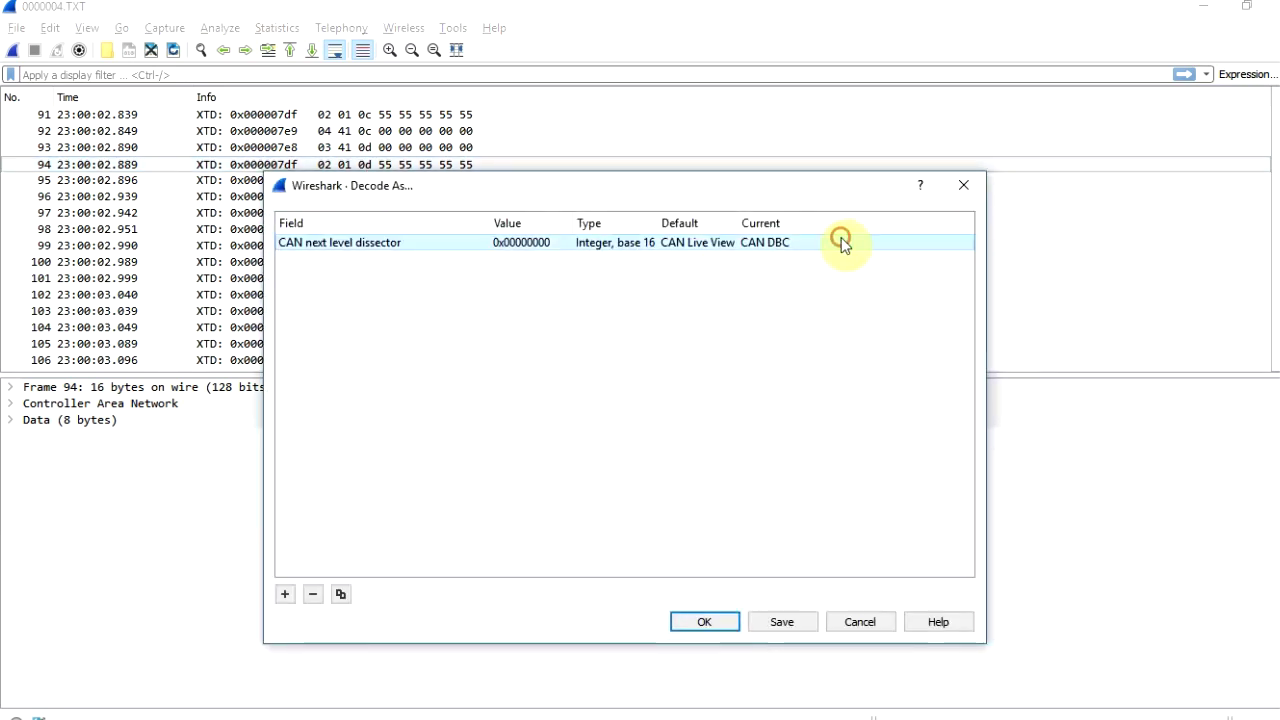
left_click(704, 622)
left_click(448, 130)
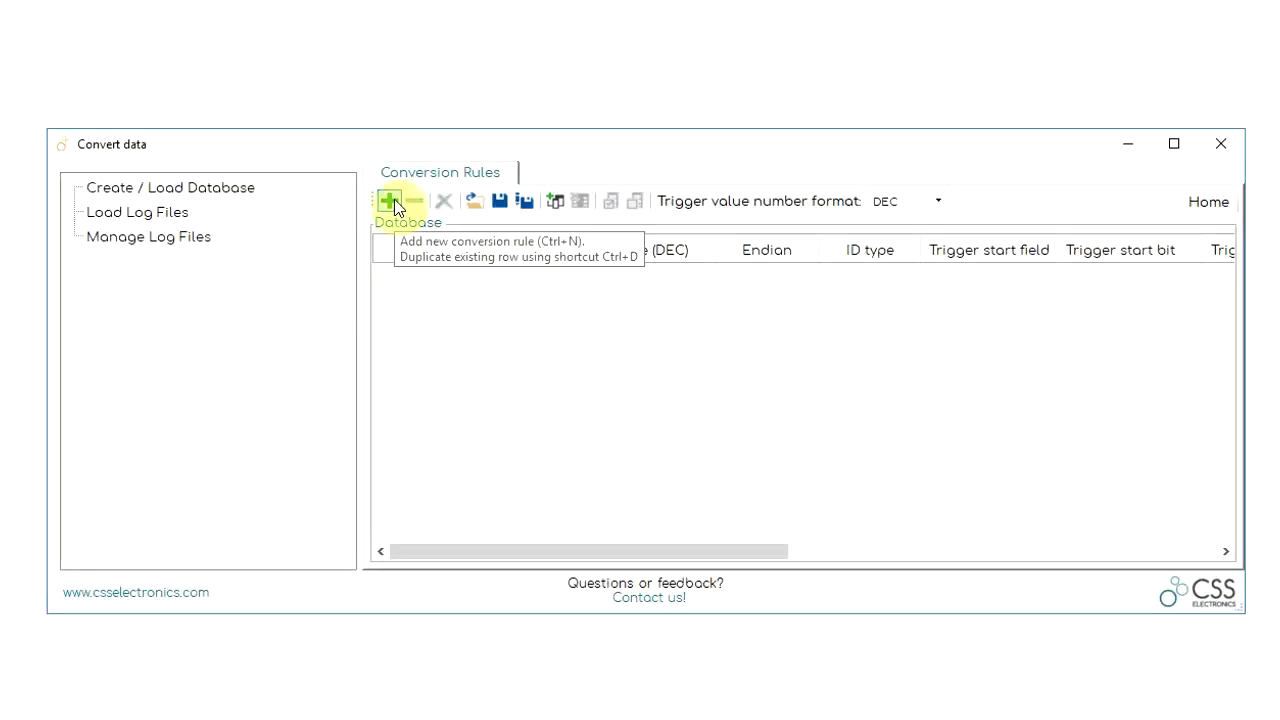
Switch to the Convert data tool and load an existing database of conversion rules.
left_click(481, 198)
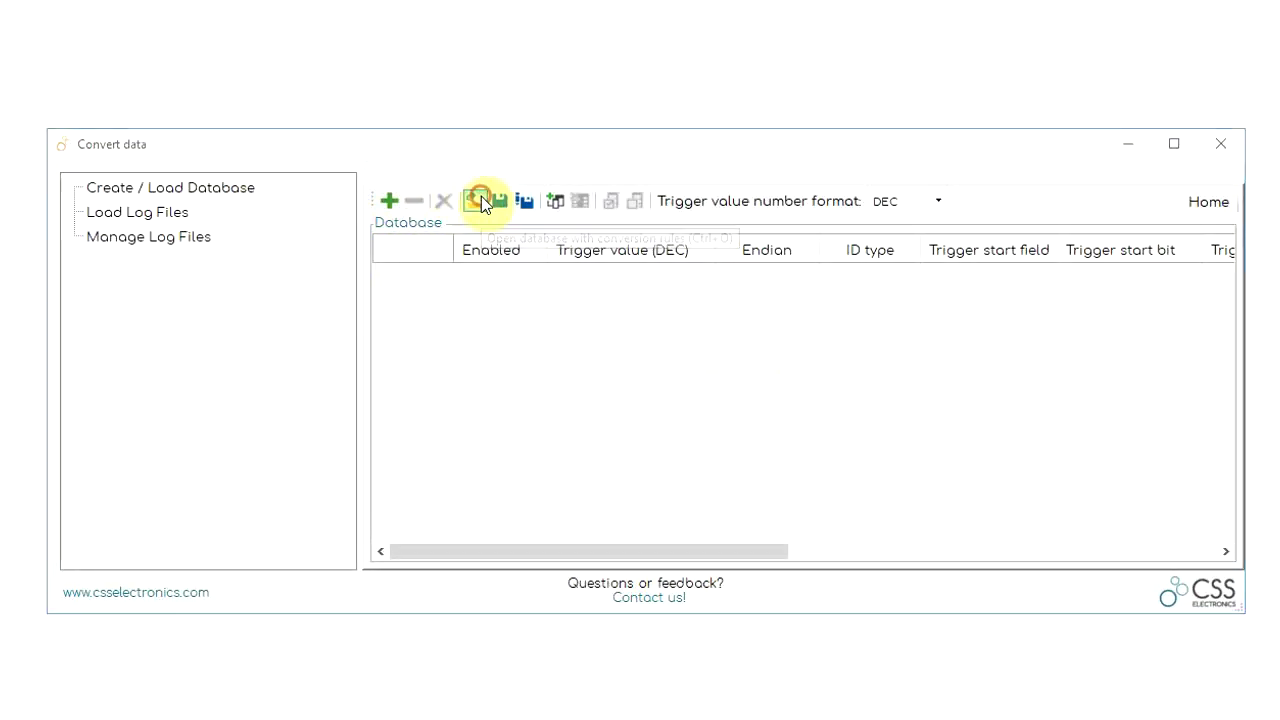
double_click(270, 297)
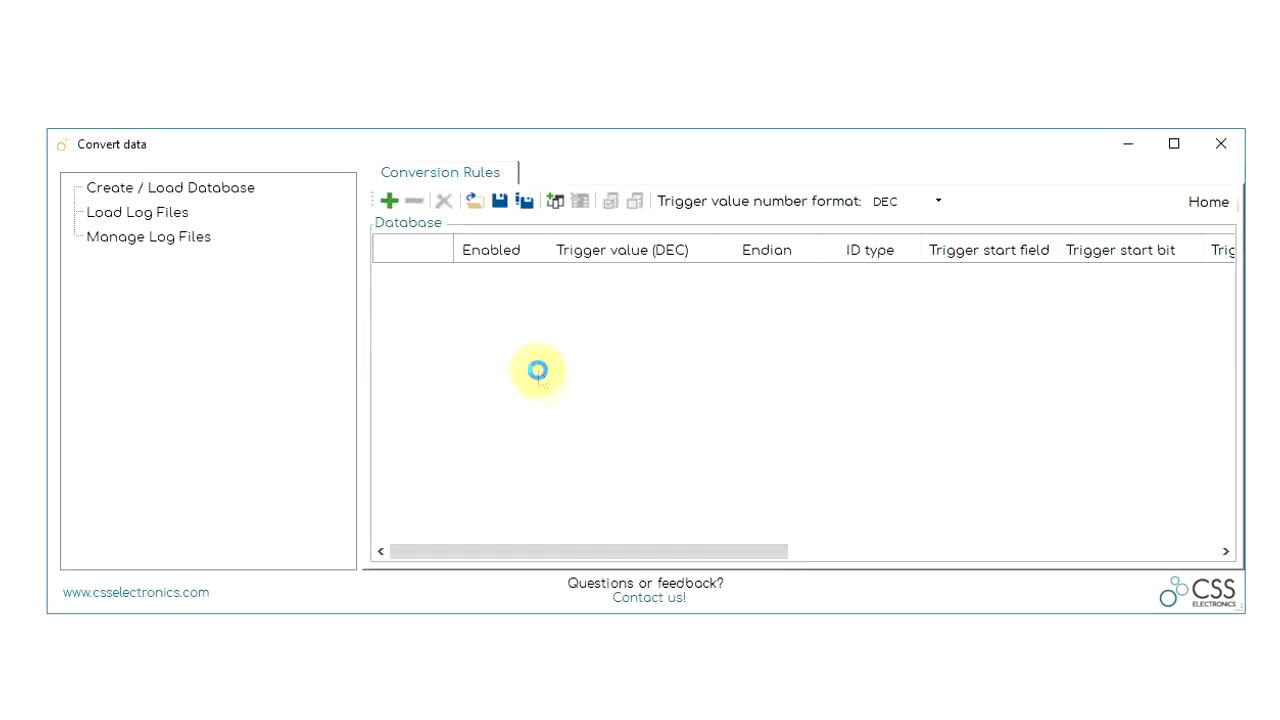
left_click(641, 91)
left_click(848, 711)
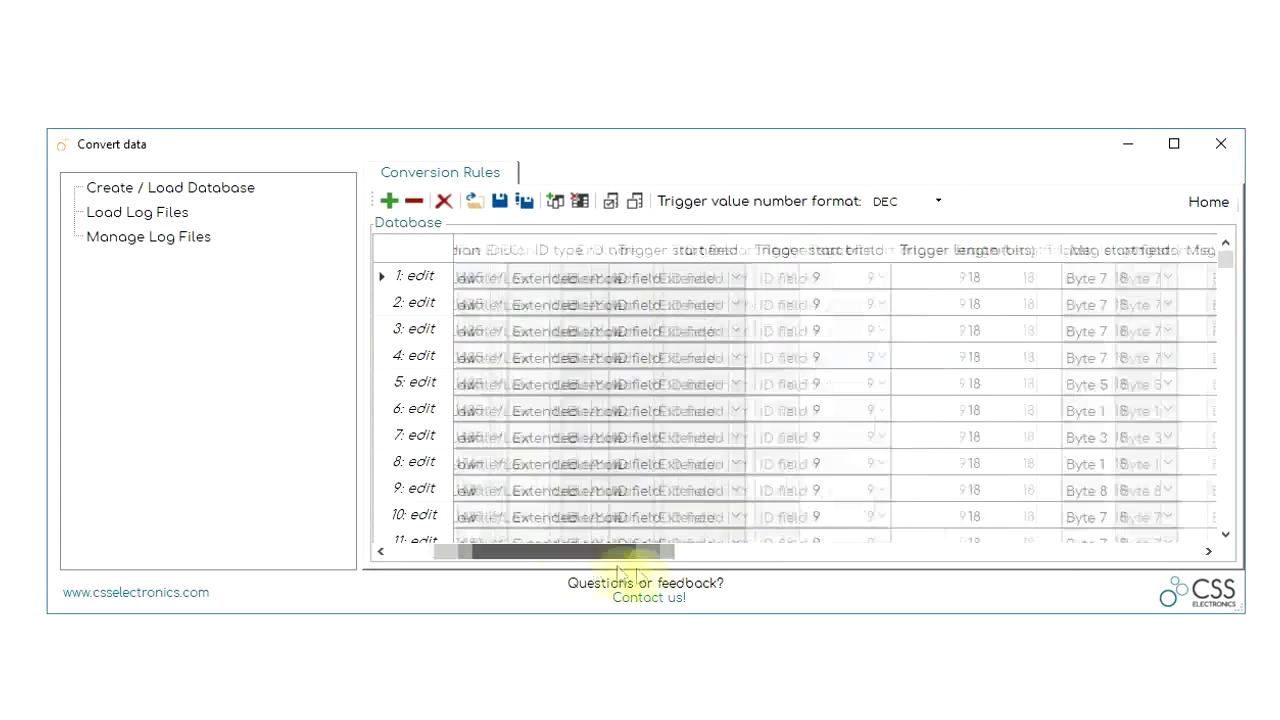
Load the log files 00005 through 00015 from the J1939_Data folder as conversion input.
left_click(147, 214)
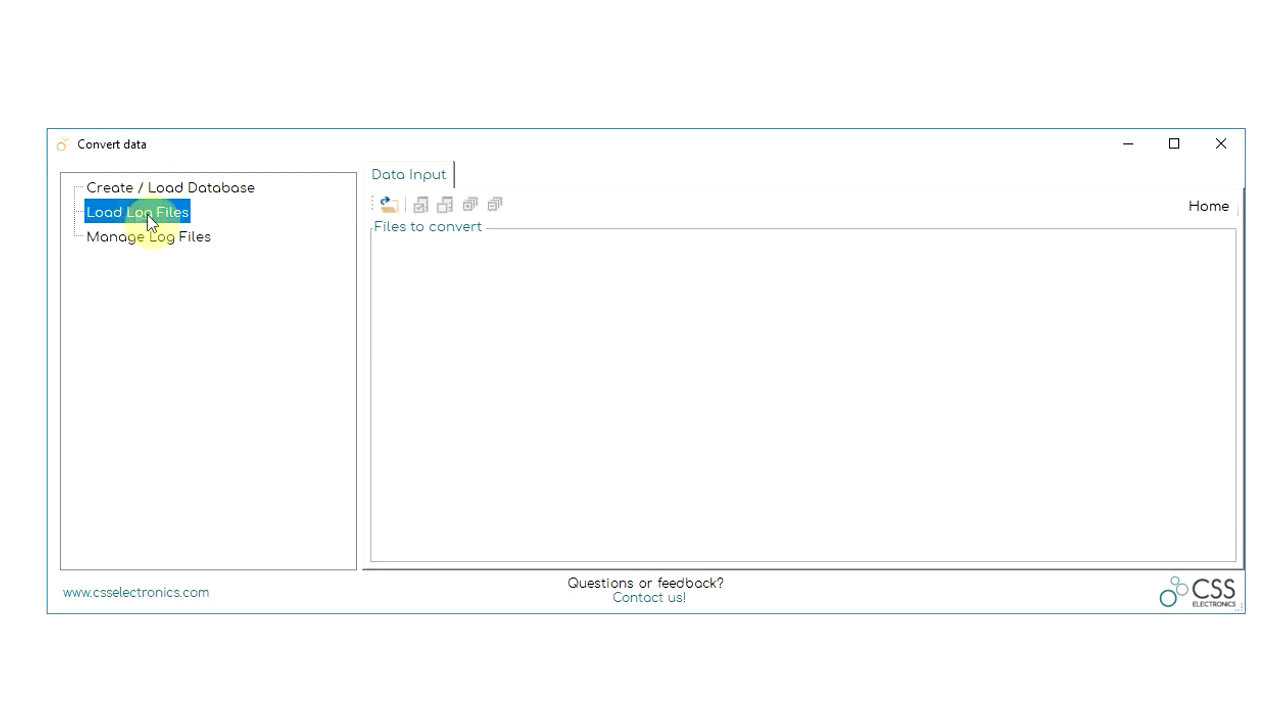
left_click(382, 203)
left_click_drag(337, 283, 563, 529)
left_click(689, 613)
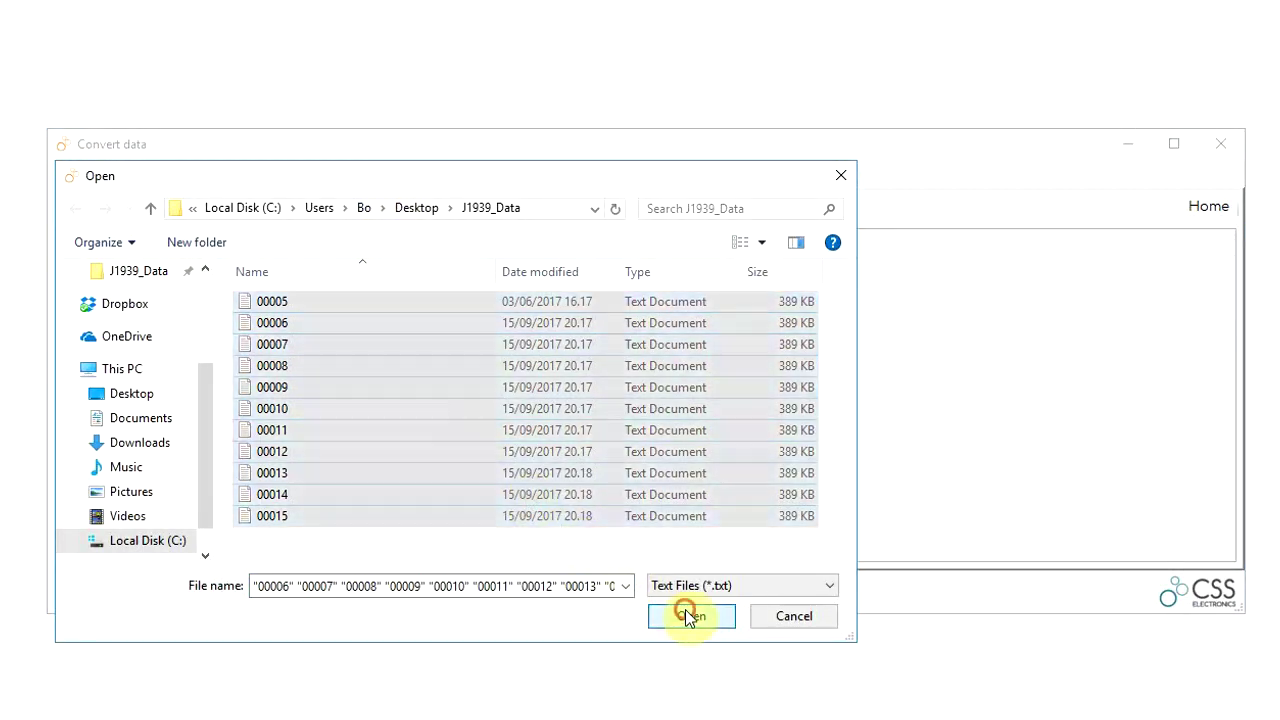
Convert the loaded log files merged into one output, down-sampled at 300000 ms with STD. DEV., MIN, MAX and COUNT statistics at 2 decimals.
left_click(152, 238)
left_click(503, 177)
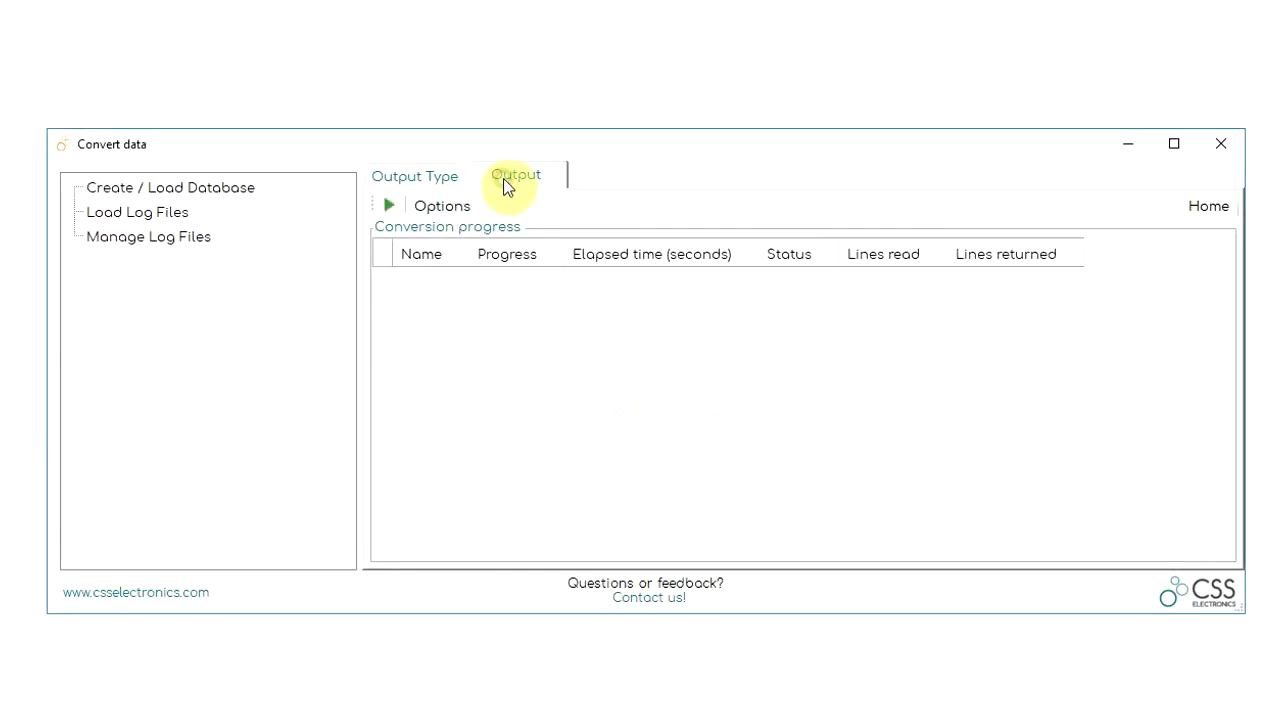
left_click(440, 207)
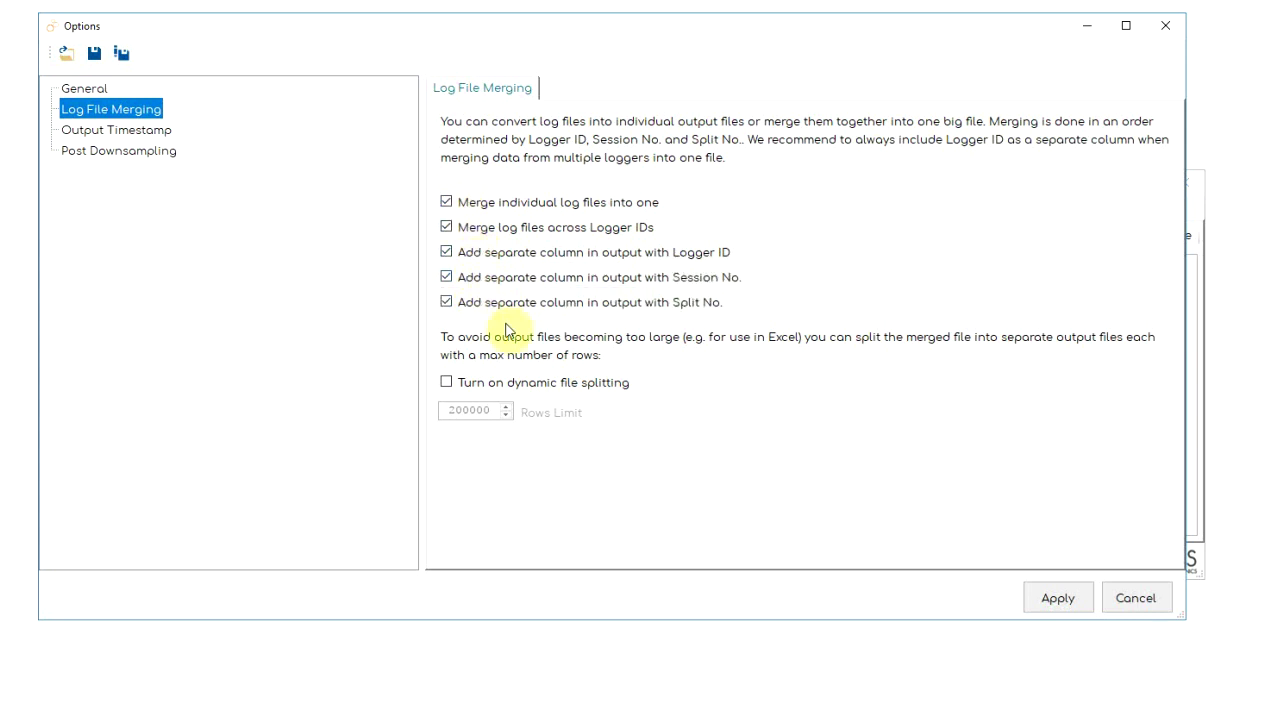
left_click(118, 150)
left_click(446, 201)
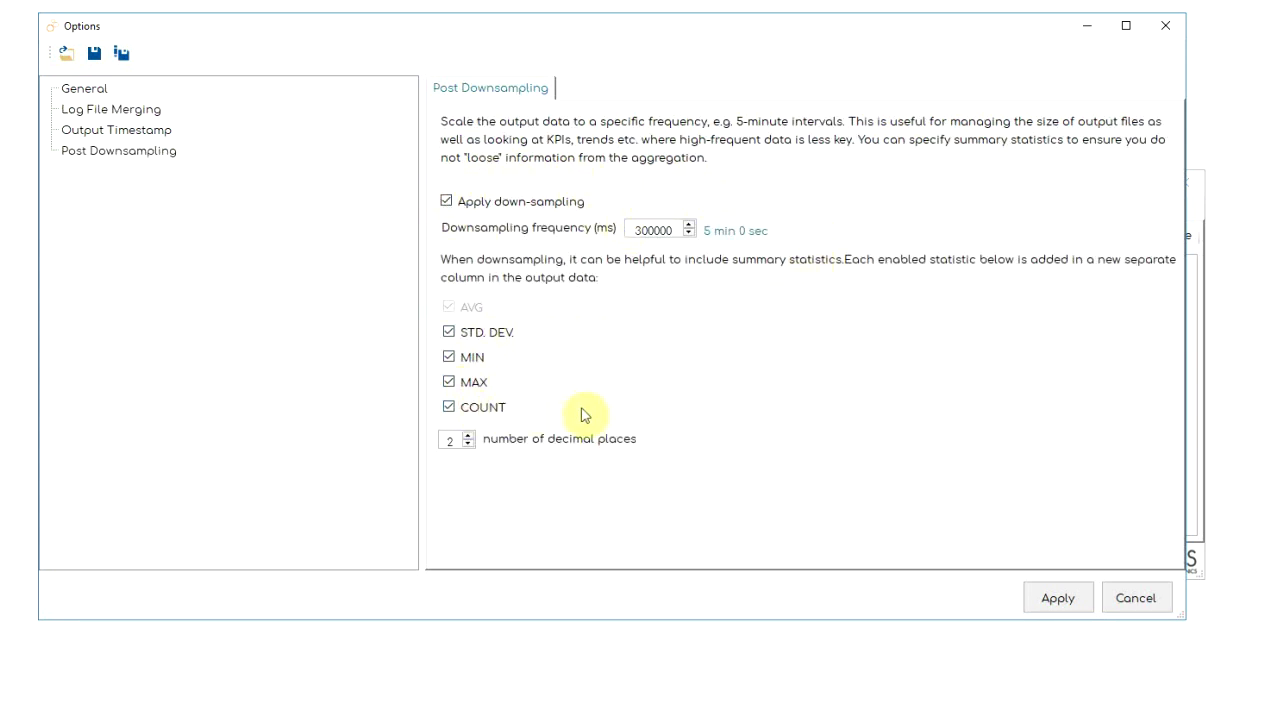
left_click(1050, 598)
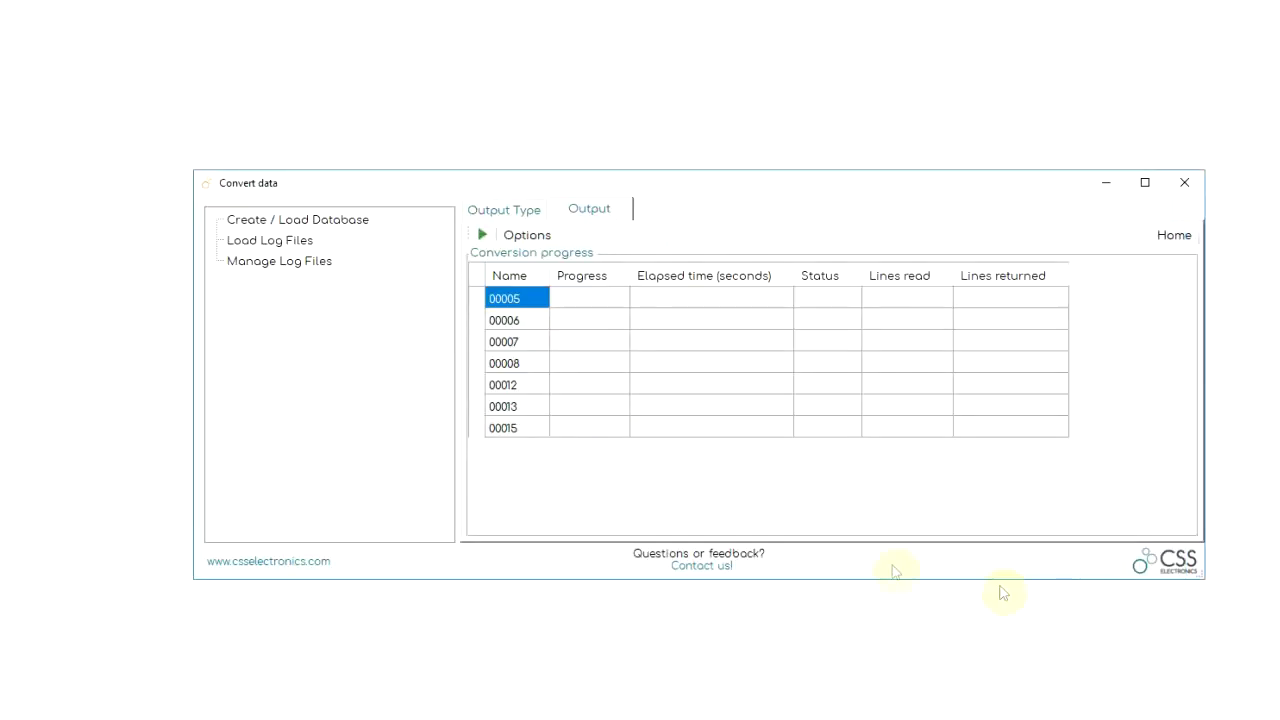
left_click(477, 236)
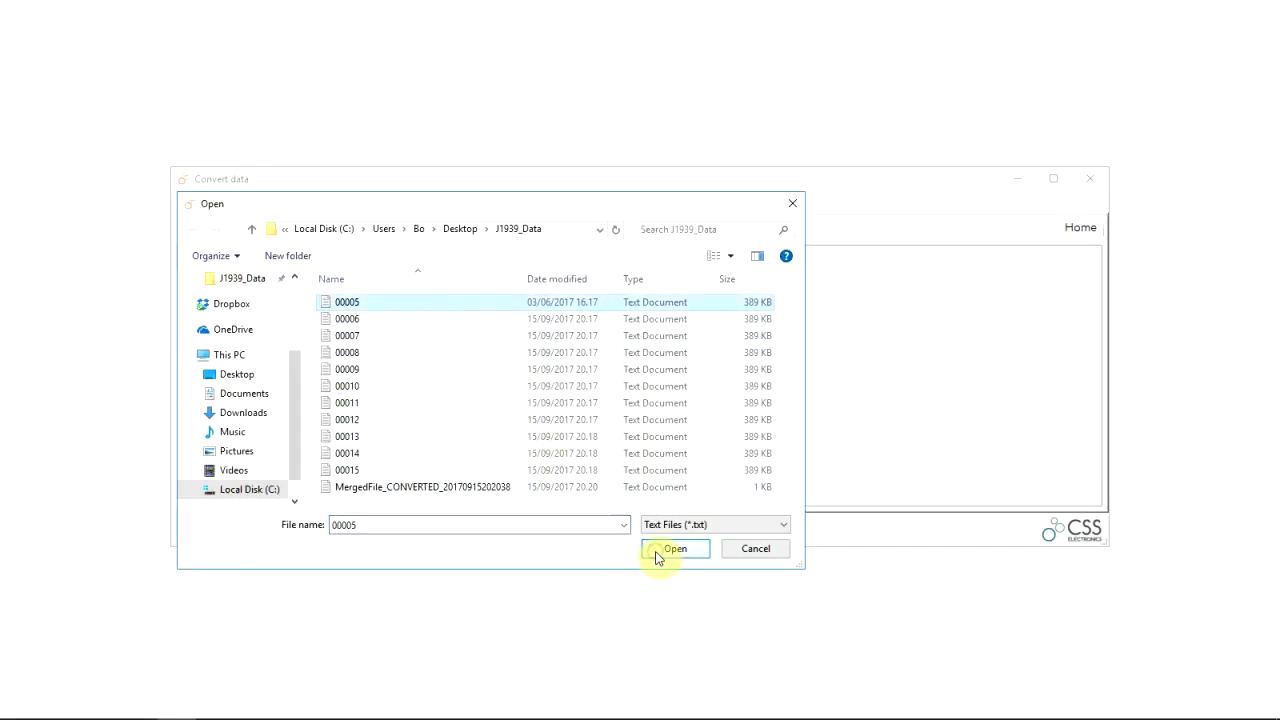
Load log file 00005, convert it to Vector CANalyzer raw format, and review the output file in Notepad.
left_click(658, 556)
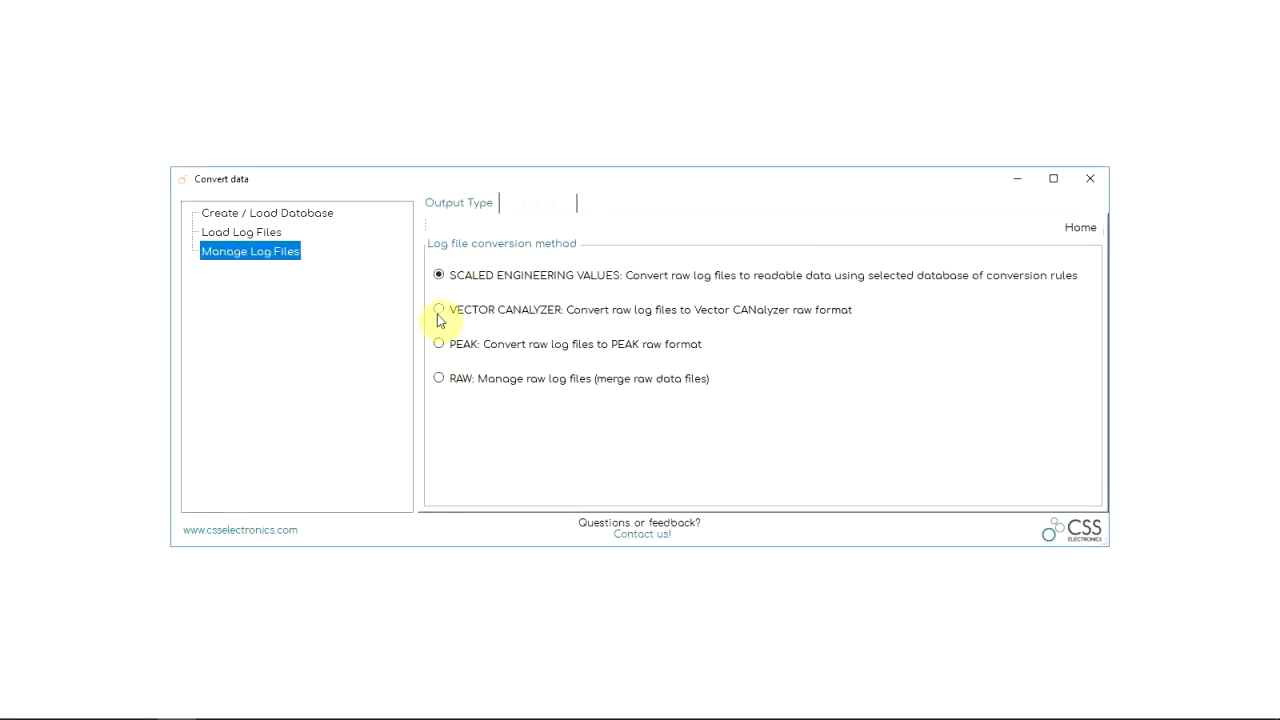
left_click(537, 204)
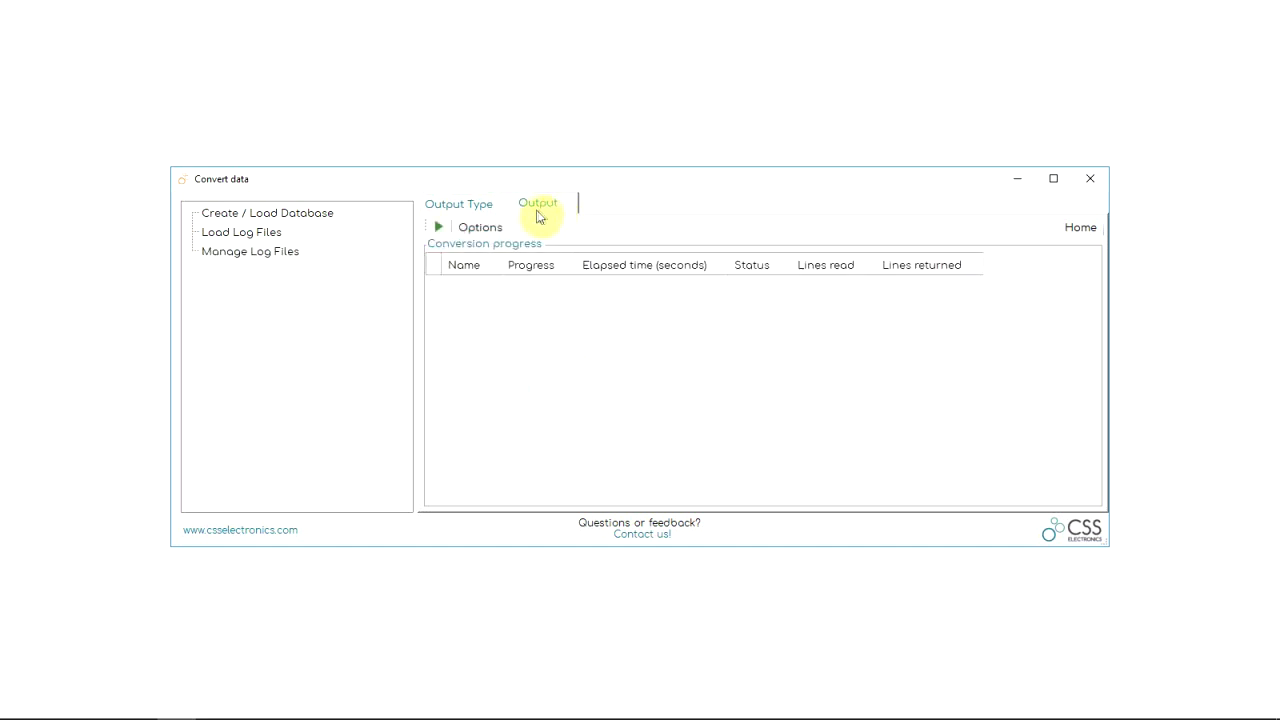
left_click(438, 228)
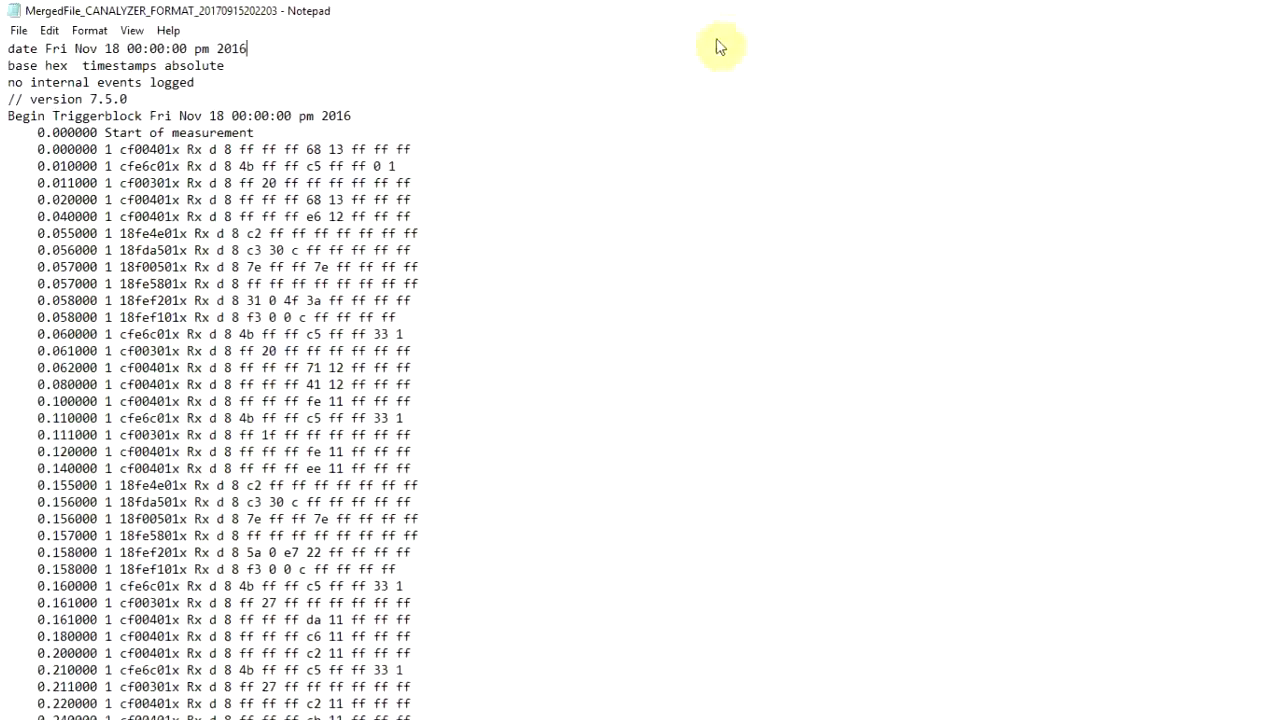
scroll(760, 136, "down", 20)
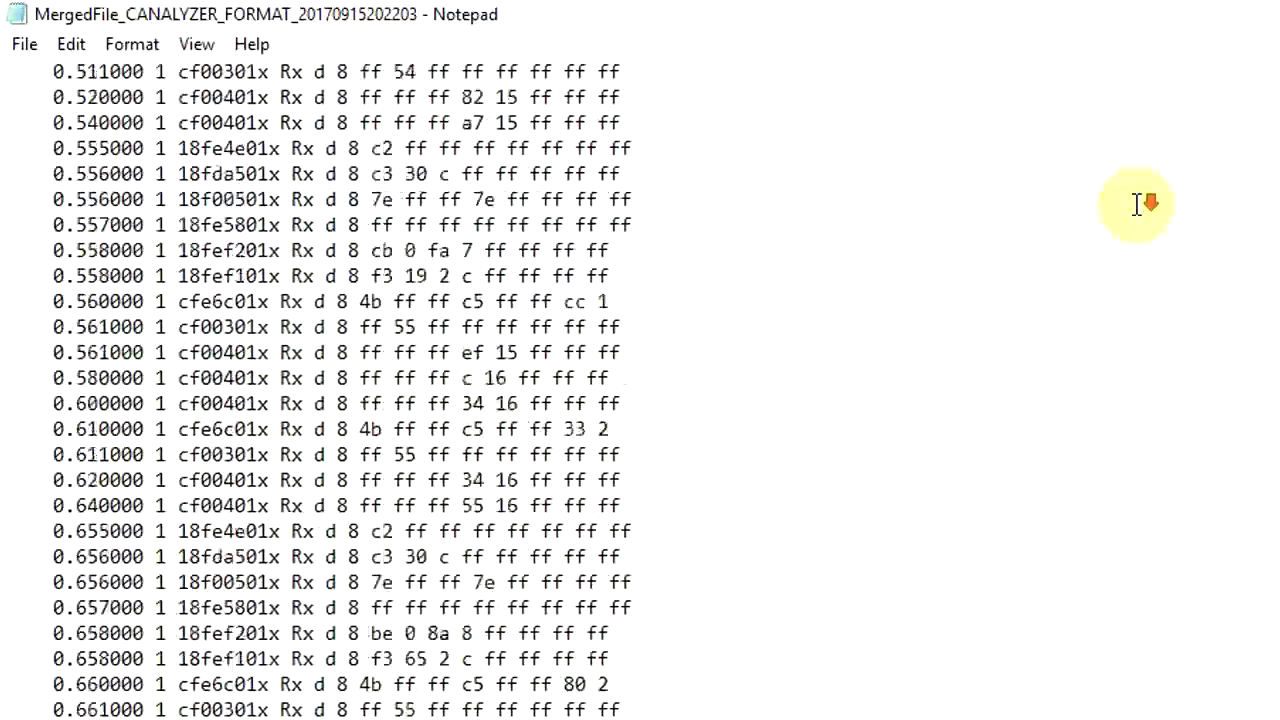
scroll(1143, 200, "down", 20)
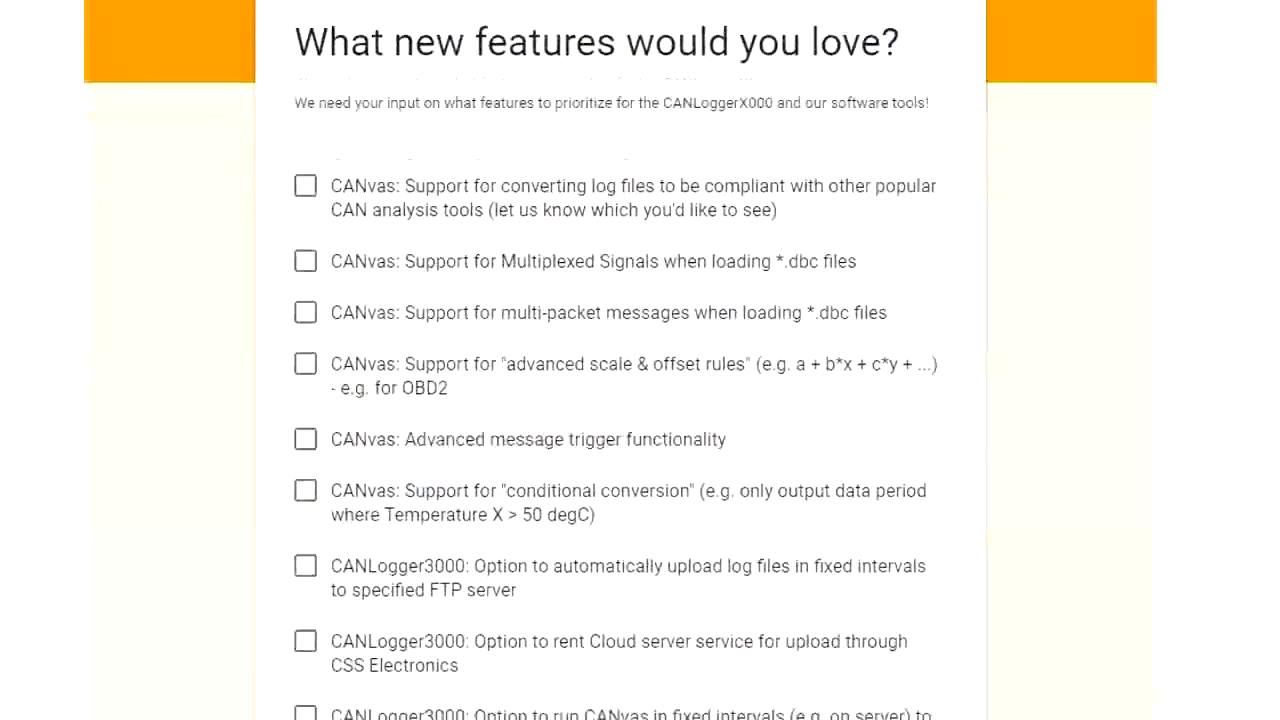
Choose the CANLogger3000 option to run CANvas in fixed intervals in the new-features survey and submit the form.
scroll(620, 400, "down", 6)
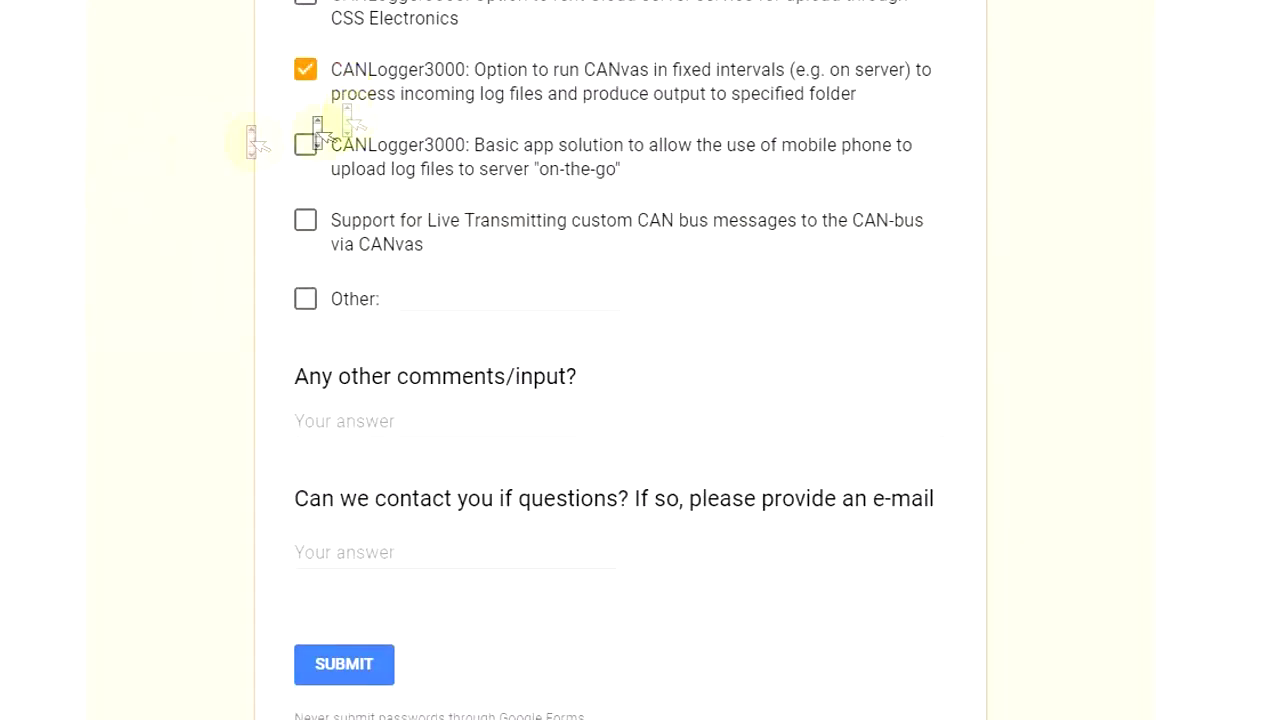
left_click(324, 665)
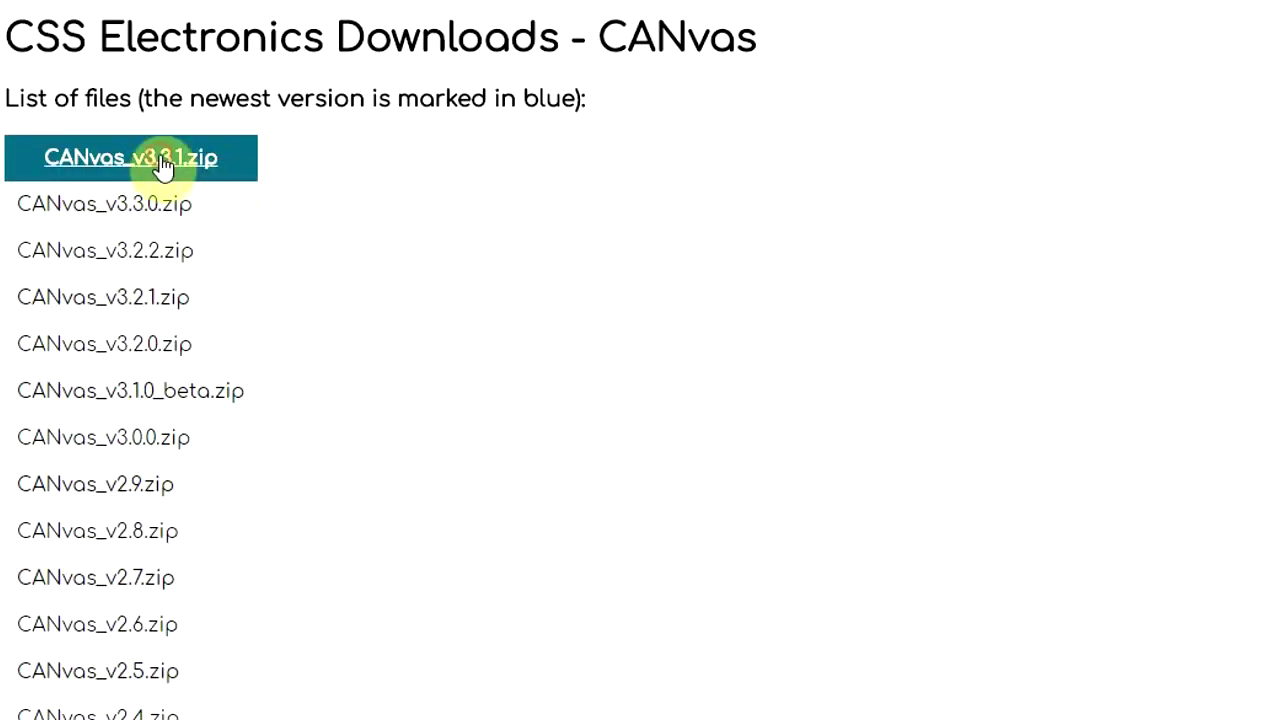
Download the newest CANvas release, CANvas_v3.3.1.zip, from the CSS Electronics downloads page and open it.
left_click(162, 166)
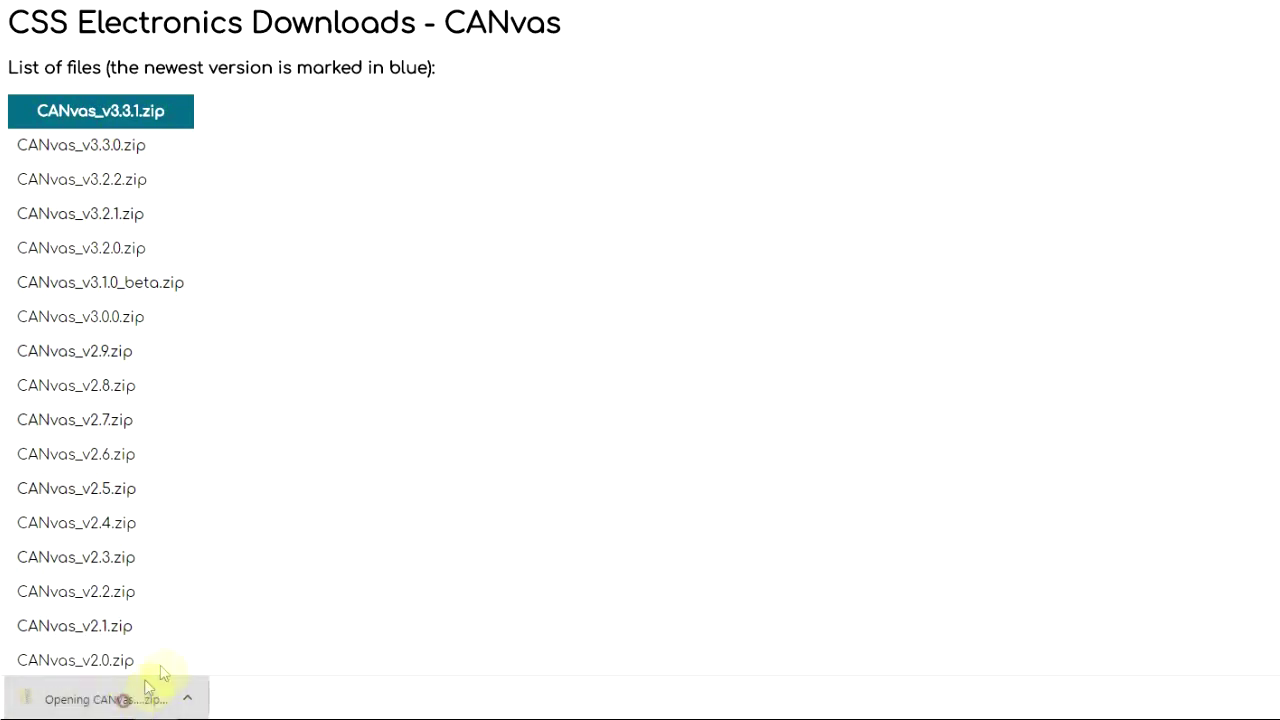